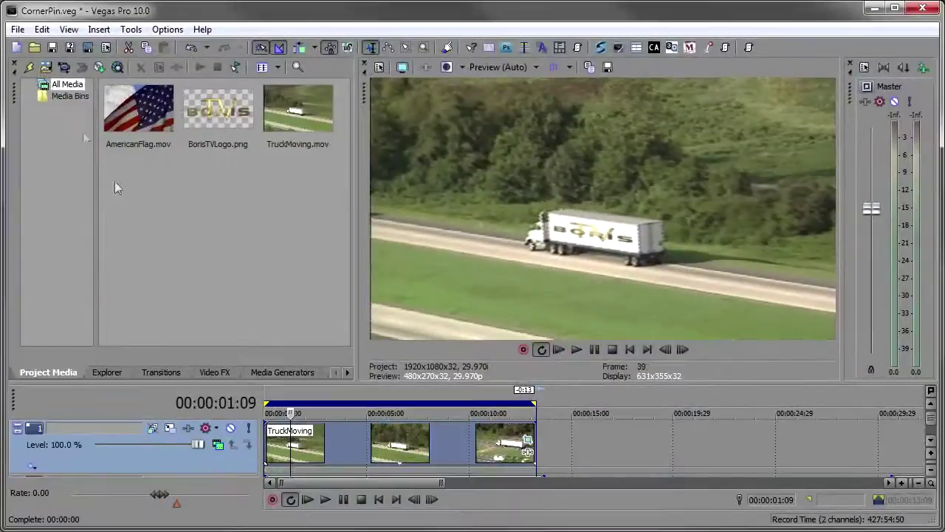
# Close the current project without saving and place TruckMoving.mov on the timeline
pyautogui.hotkey('alt', 'F4')
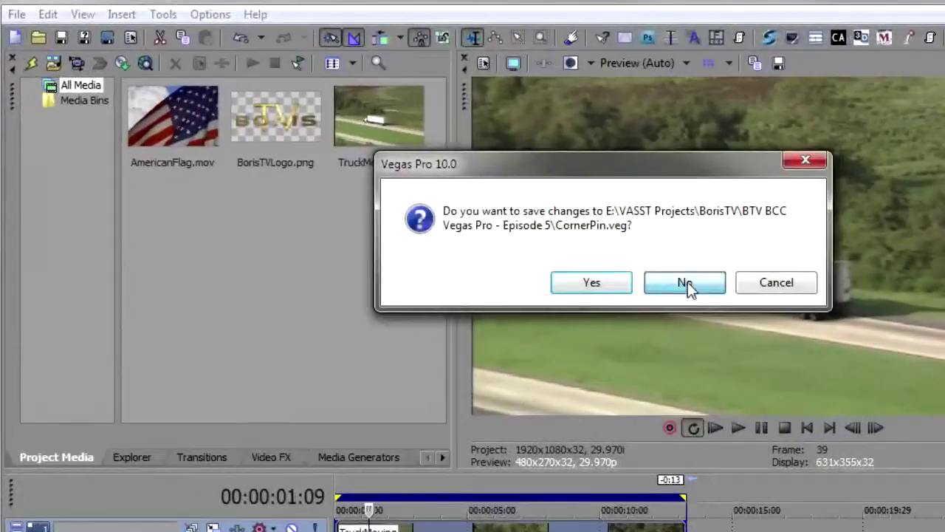
pyautogui.click(687, 287)
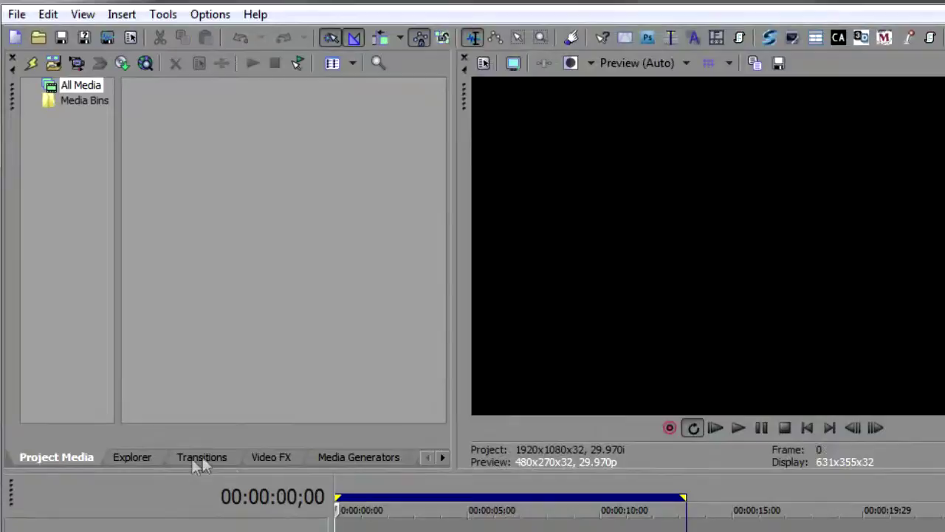
pyautogui.click(144, 454)
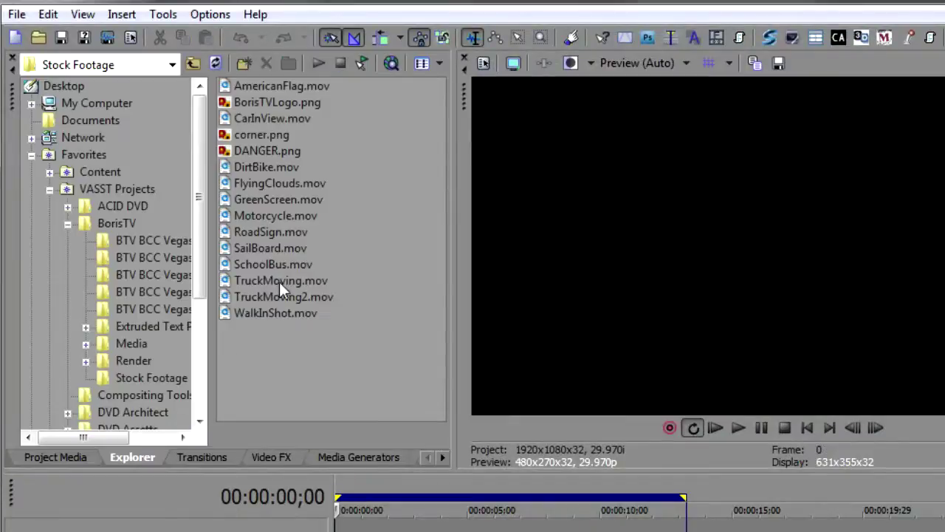
pyautogui.moveTo(277, 281); pyautogui.dragTo(377, 520)
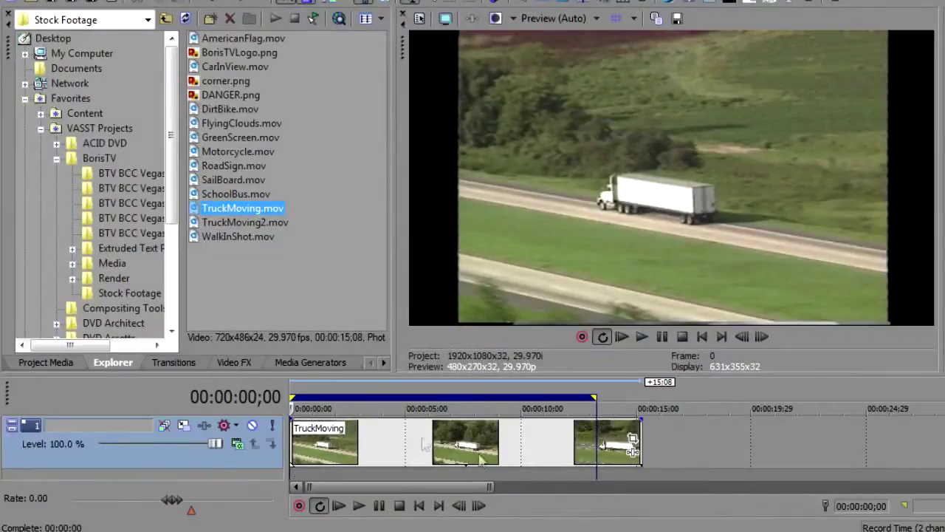
# Crop the TruckMoving event to match the output aspect with width 704
pyautogui.click(632, 441)
pyautogui.rightClick(464, 325)
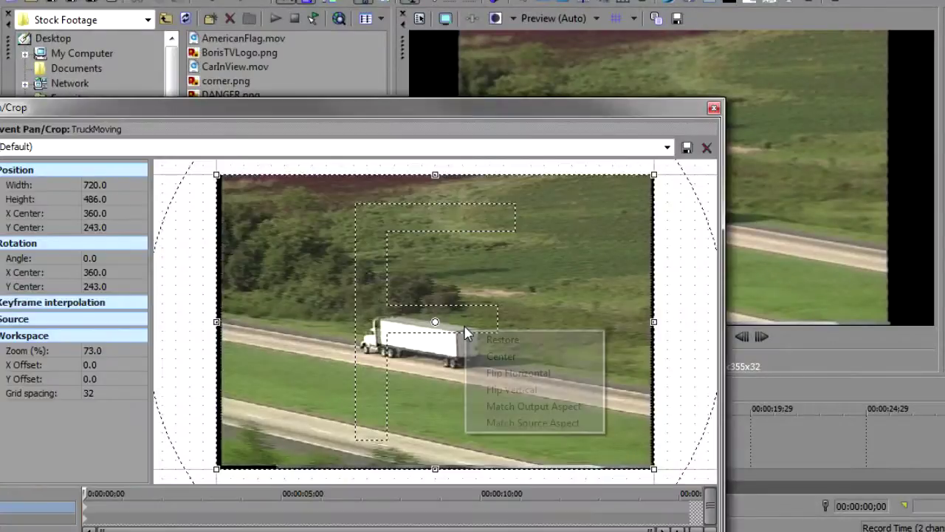
pyautogui.click(503, 406)
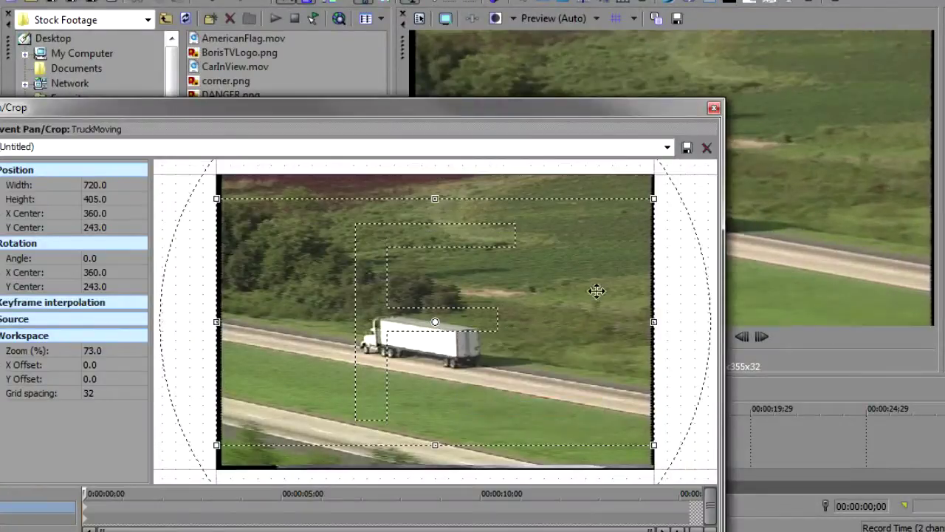
pyautogui.moveTo(216, 197); pyautogui.dragTo(220, 200)
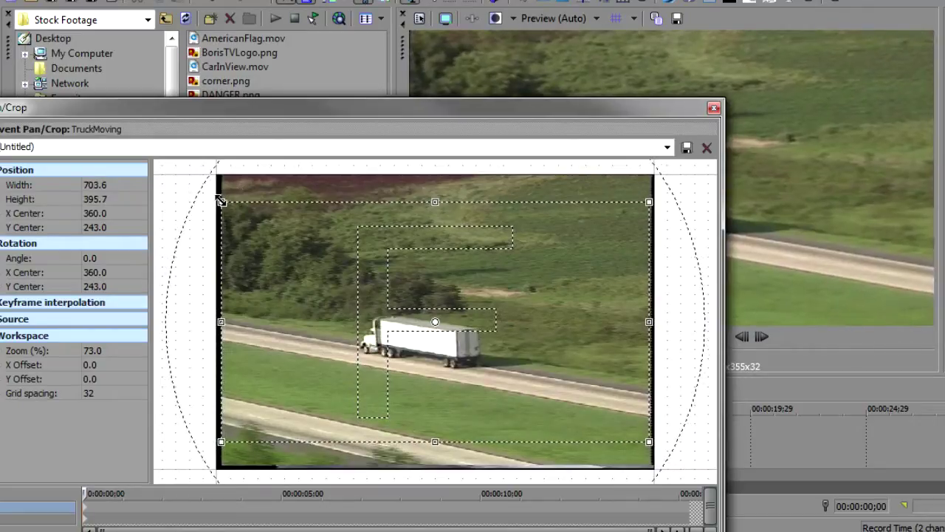
pyautogui.click(127, 184)
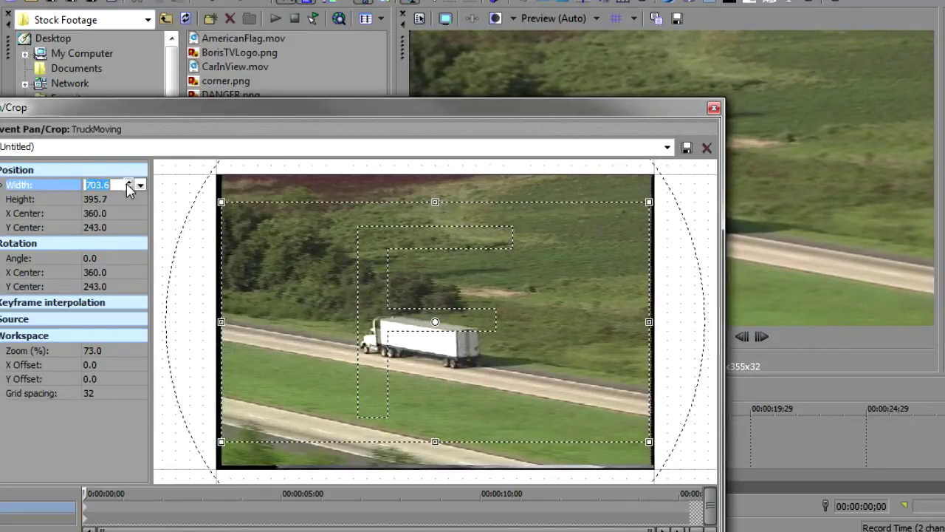
pyautogui.write('704')
pyautogui.press('Return')
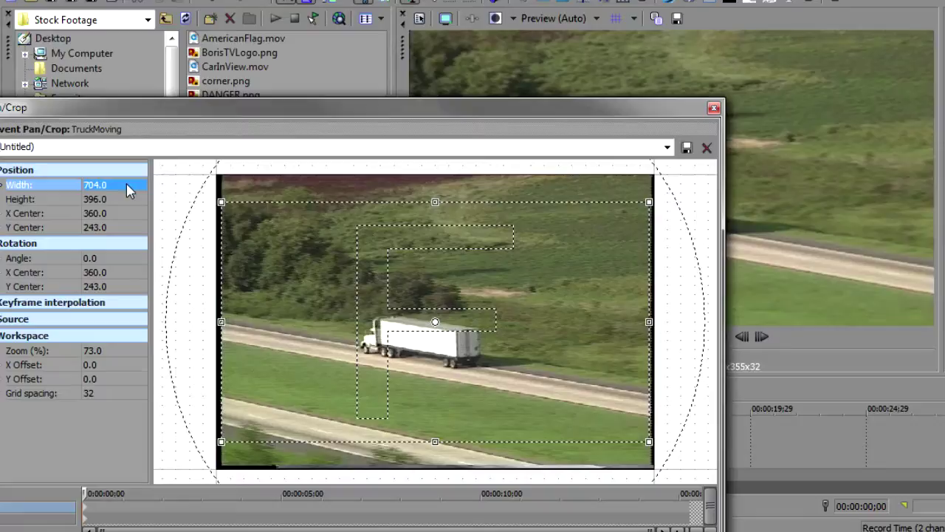
pyautogui.click(713, 110)
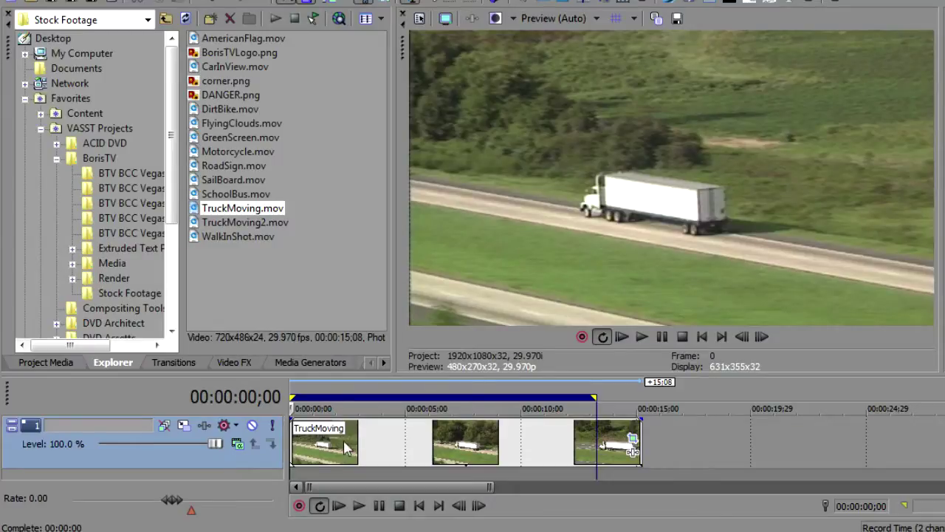
# Set Track 1's compositing mode to the custom BCC Corner Pin plug-in
pyautogui.doubleClick(480, 454)
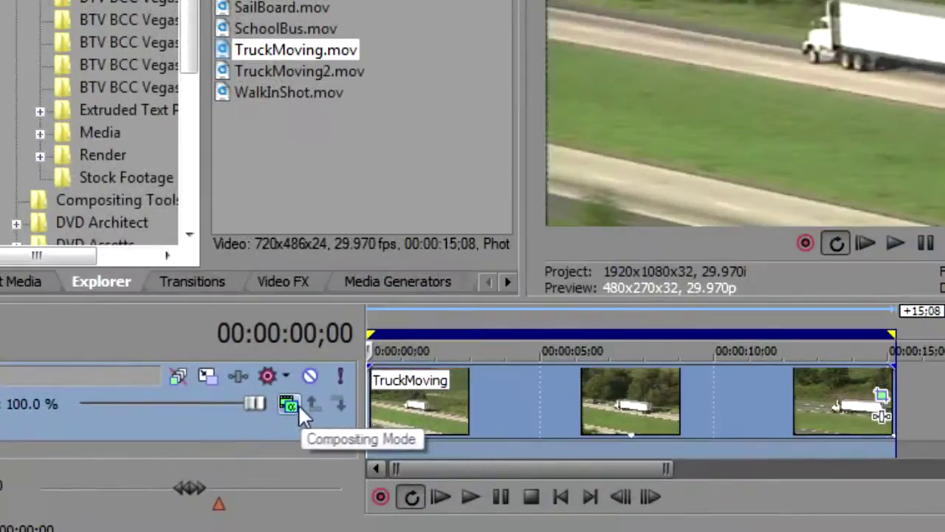
pyautogui.click(290, 405)
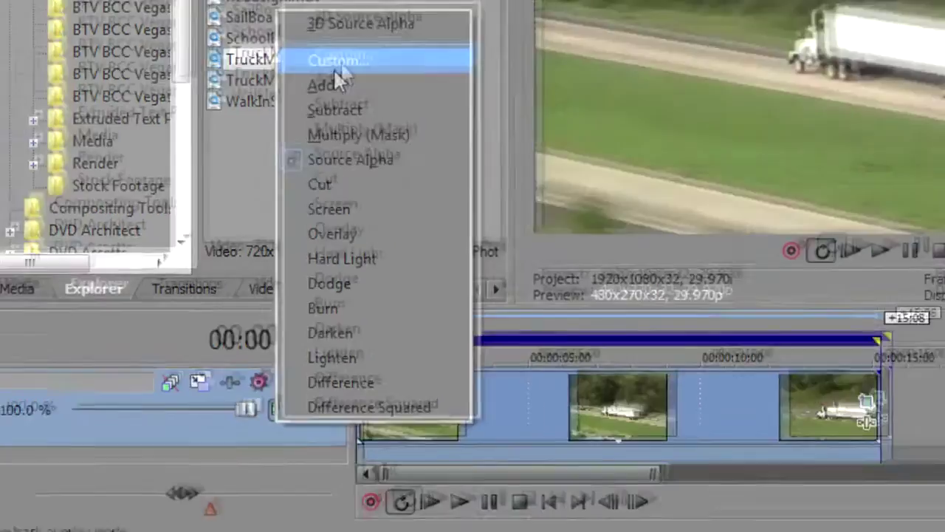
pyautogui.click(332, 76)
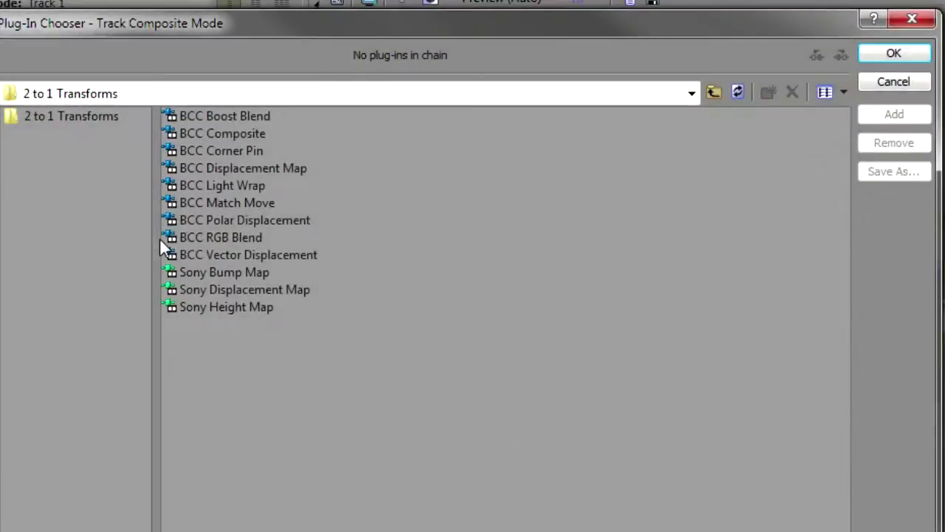
pyautogui.click(239, 149)
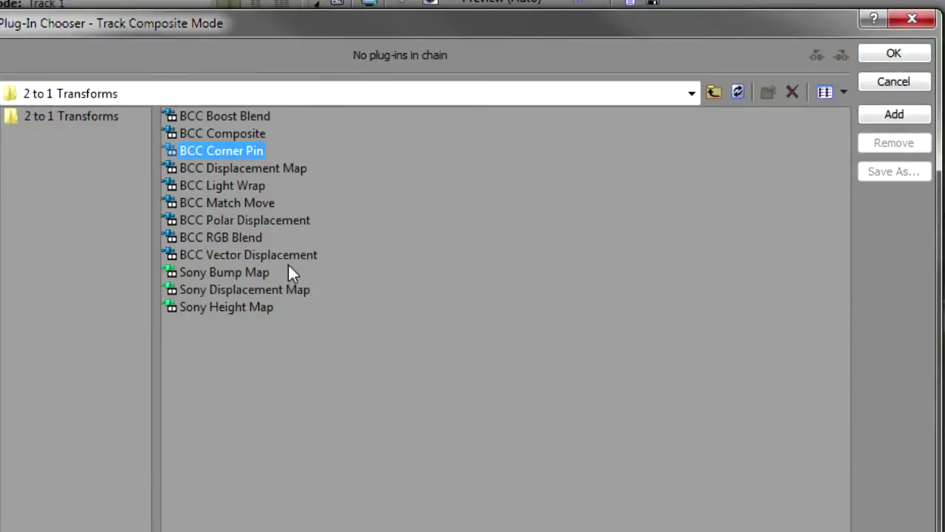
pyautogui.click(883, 58)
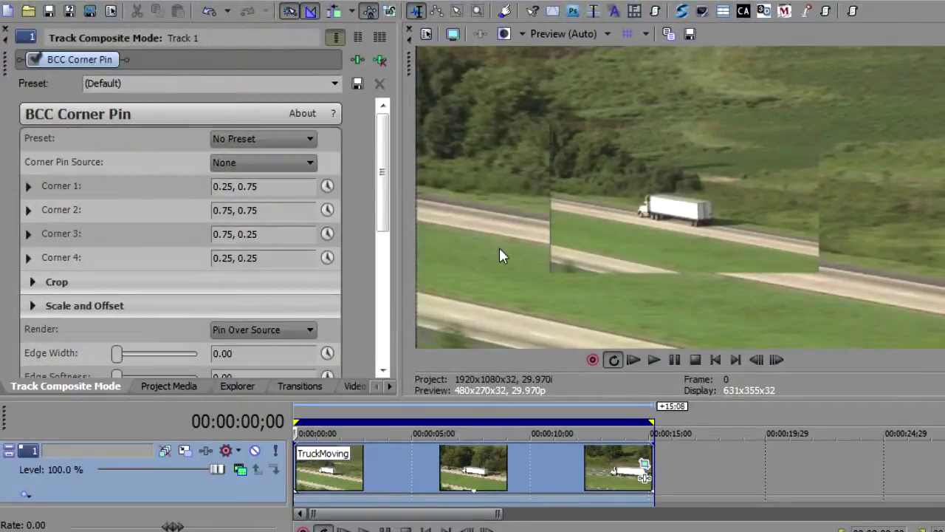
# Move Corner 1 to 0.36, 0.49 and Corner 2 to 0.58, 0.47, then scroll down
pyautogui.click(28, 186)
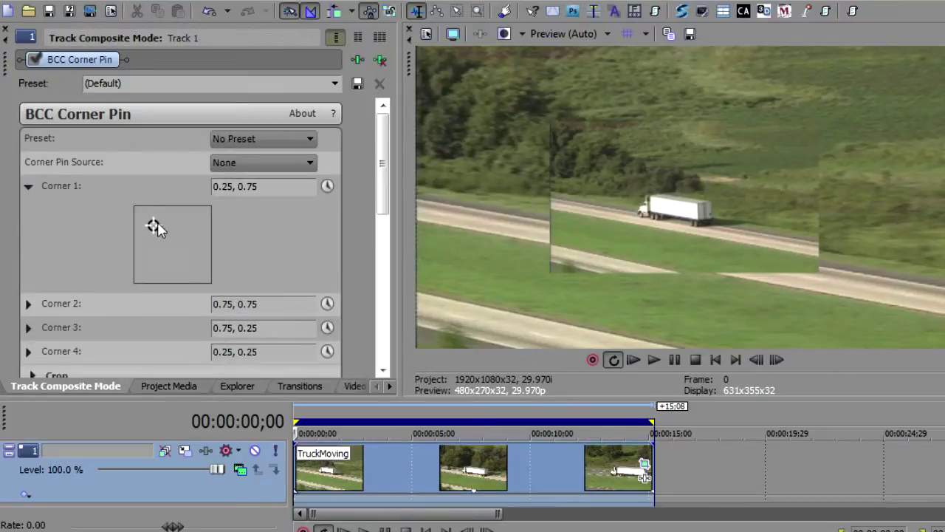
pyautogui.moveTo(154, 225); pyautogui.dragTo(162, 245)
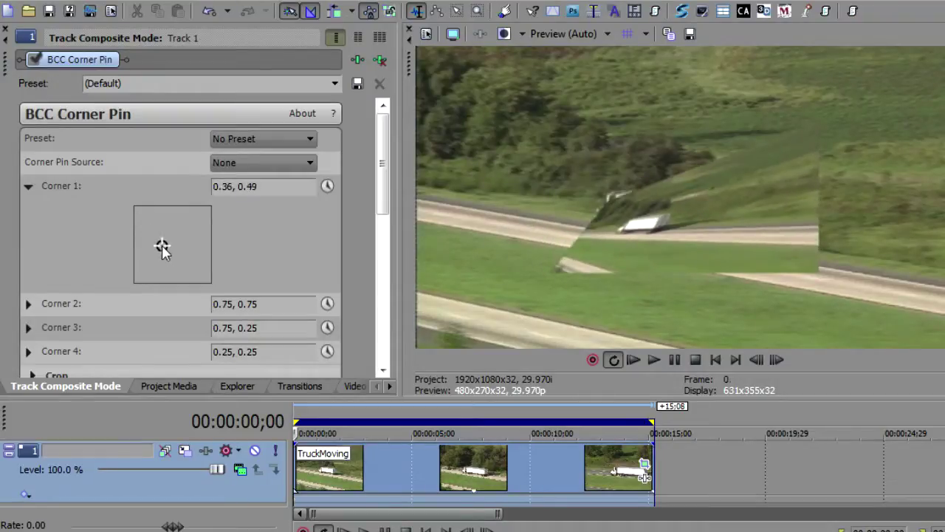
pyautogui.click(28, 304)
pyautogui.scroll(-3, 379, 185)
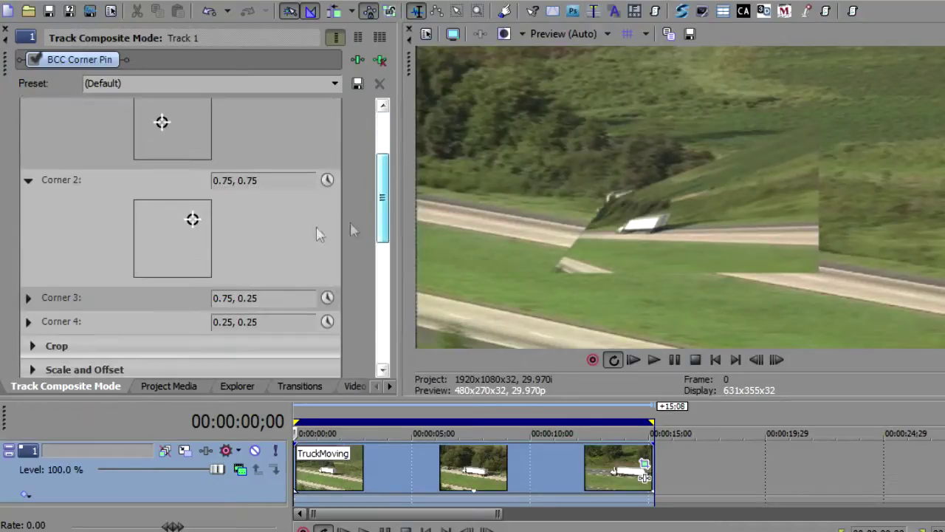
pyautogui.moveTo(192, 221); pyautogui.dragTo(181, 246)
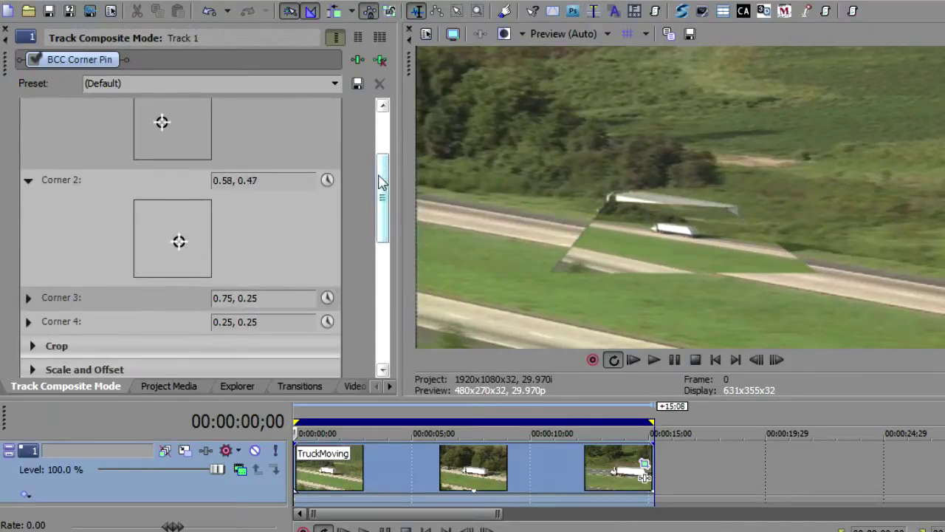
pyautogui.moveTo(380, 182); pyautogui.dragTo(380, 299)
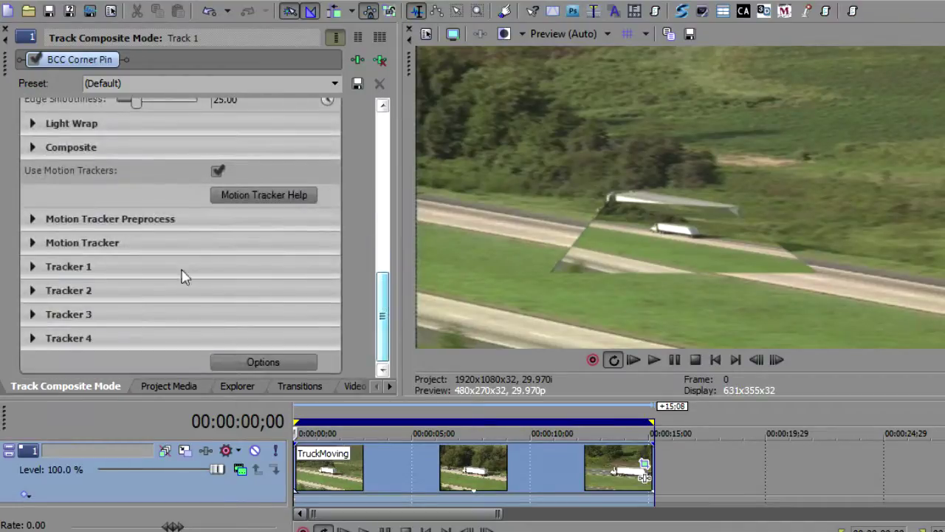
# Enable Track On-the-Fly in the BCC Corner Pin Motion Tracker section
pyautogui.click(32, 244)
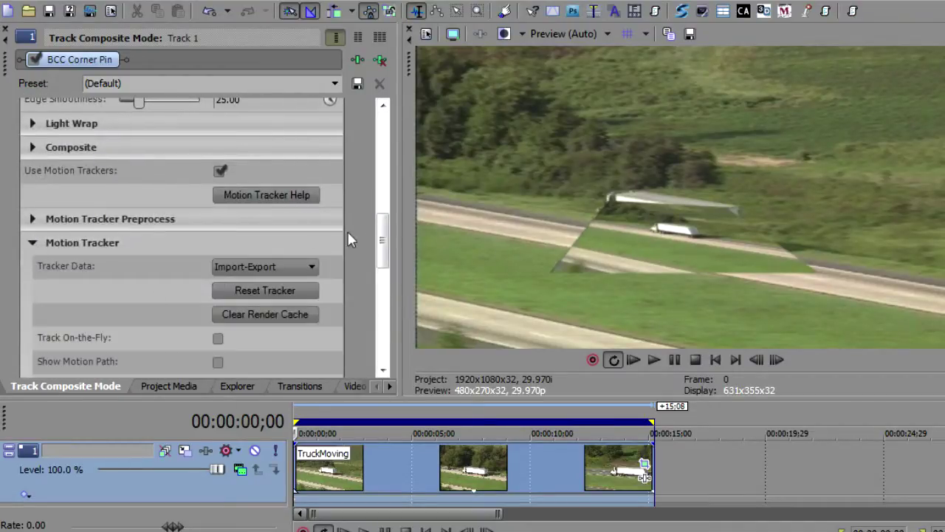
pyautogui.moveTo(384, 232); pyautogui.dragTo(382, 245)
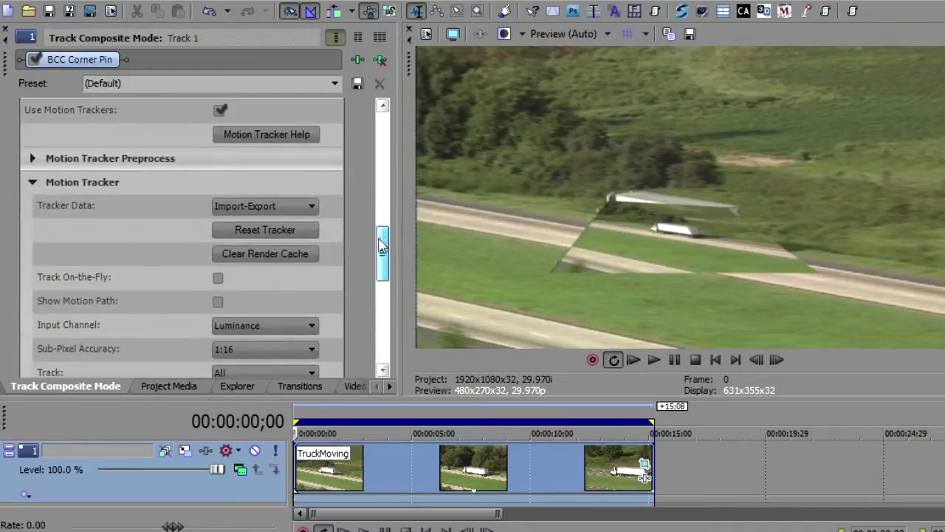
pyautogui.click(218, 278)
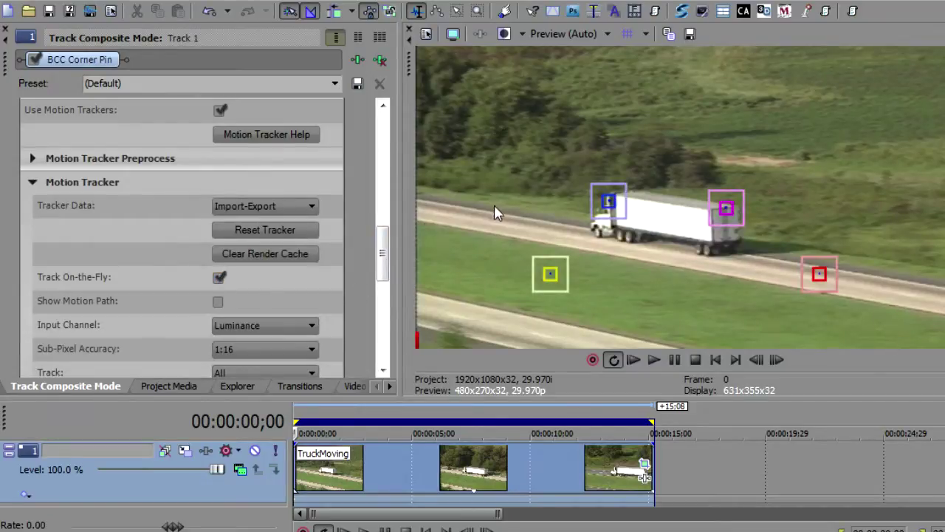
pyautogui.moveTo(382, 251); pyautogui.dragTo(382, 155)
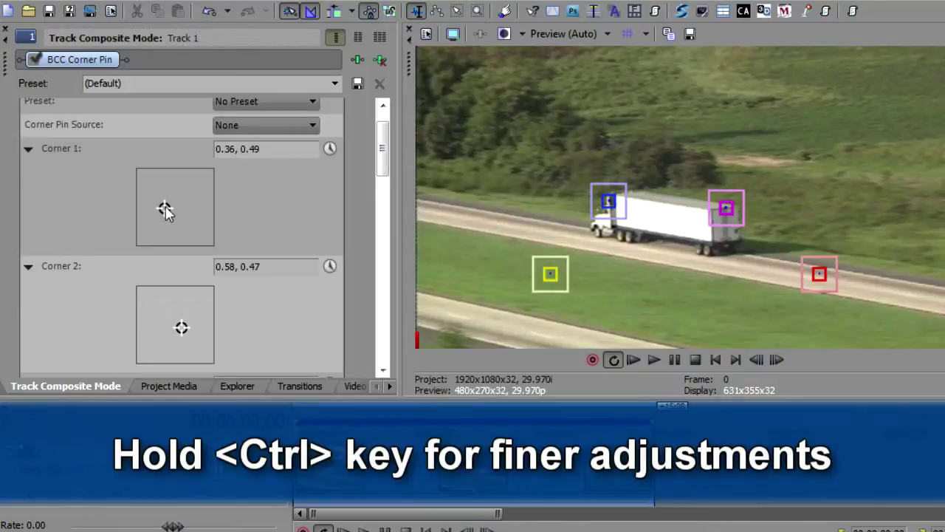
# Nudge Corner 1 right and Corner 2 left and down onto the truck
pyautogui.moveTo(165, 209); pyautogui.dragTo(175, 195)
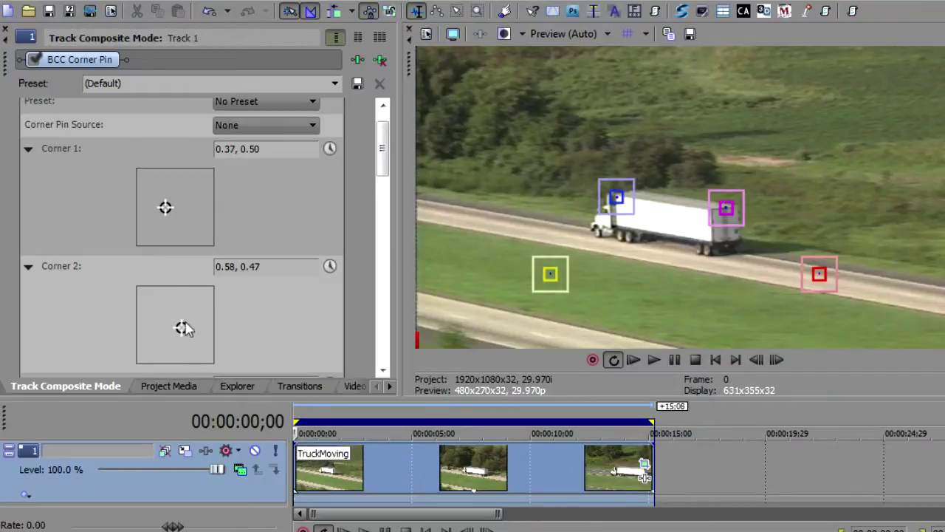
pyautogui.moveTo(183, 331); pyautogui.dragTo(158, 344)
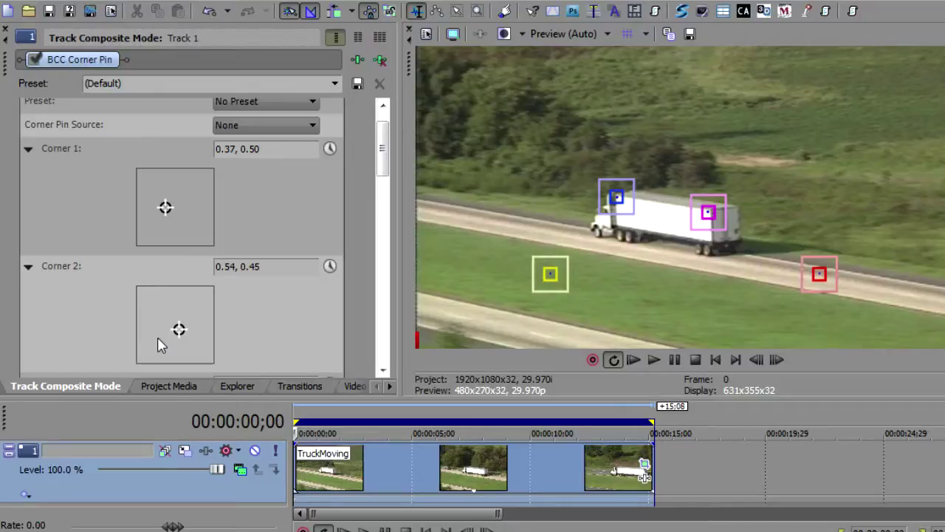
pyautogui.moveTo(382, 161); pyautogui.dragTo(382, 214)
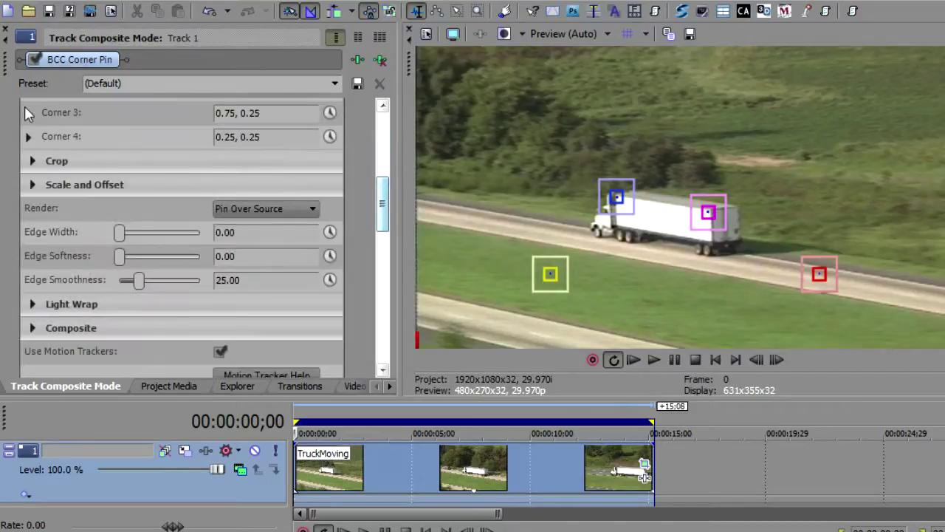
# Place Corner 3 on the truck's back and Corner 4 on its front at 0.38, 0.42
pyautogui.click(28, 113)
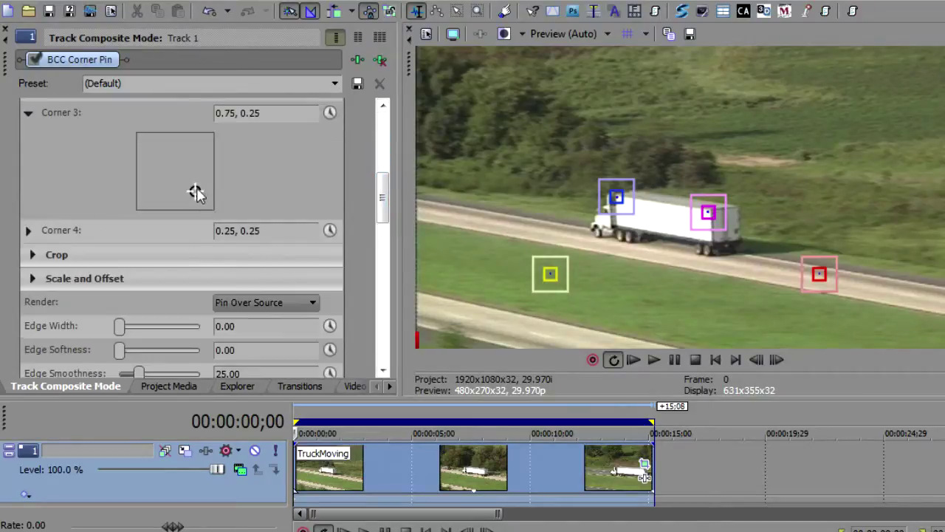
pyautogui.moveTo(196, 193)
pyautogui.mouseDown()
pyautogui.moveTo(73, 137)
pyautogui.moveTo(35, 98)
pyautogui.mouseUp()
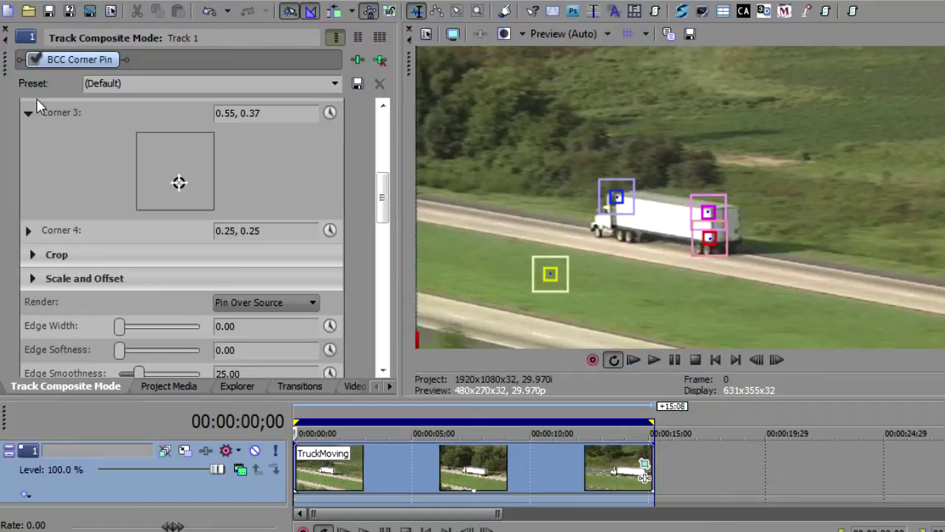
pyautogui.click(28, 232)
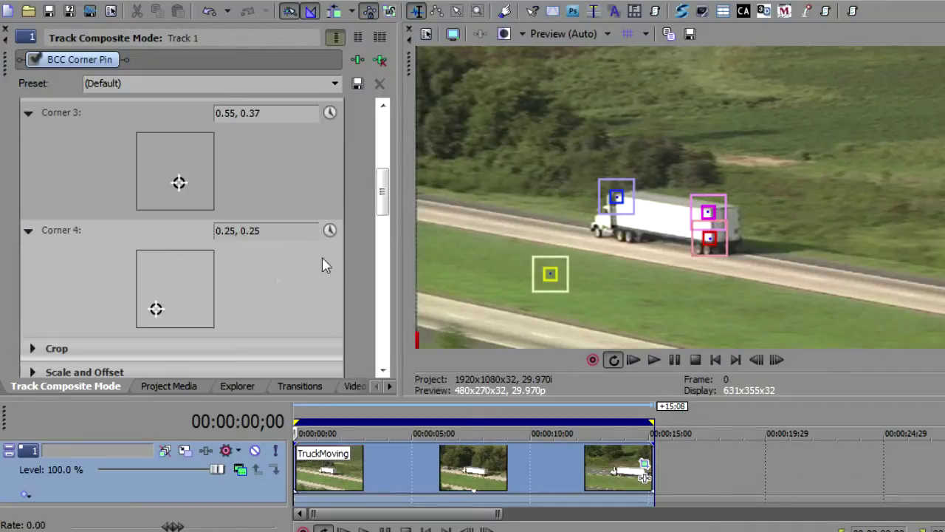
pyautogui.moveTo(379, 200); pyautogui.dragTo(340, 226)
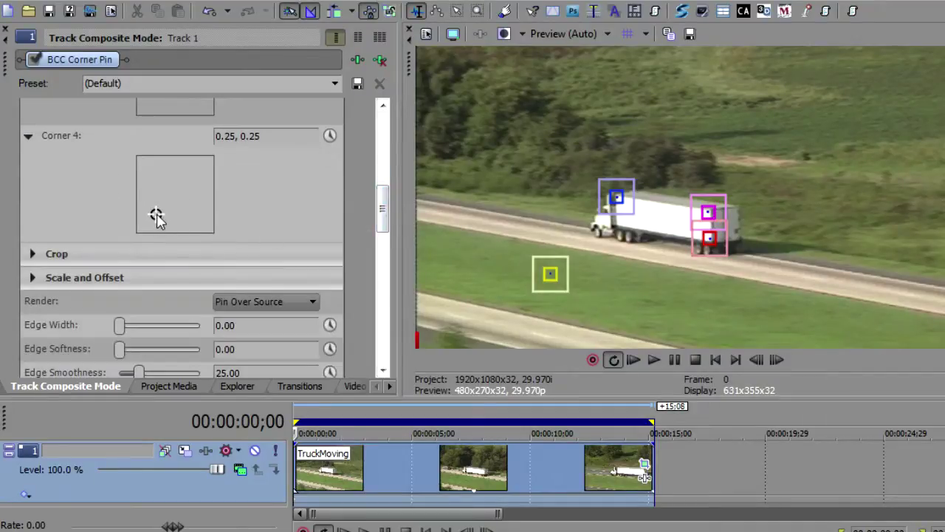
pyautogui.moveTo(157, 214)
pyautogui.mouseDown()
pyautogui.moveTo(234, 162)
pyautogui.moveTo(254, 129)
pyautogui.moveTo(256, 82)
pyautogui.mouseUp()
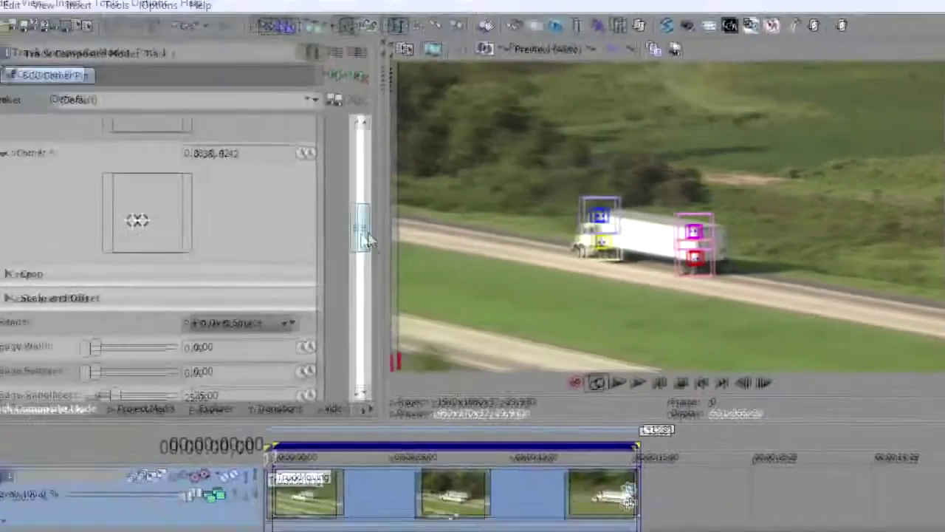
# Set the Dynamic RAM Preview maximum to 1024 MB in the Video preferences
pyautogui.moveTo(367, 240); pyautogui.dragTo(373, 311)
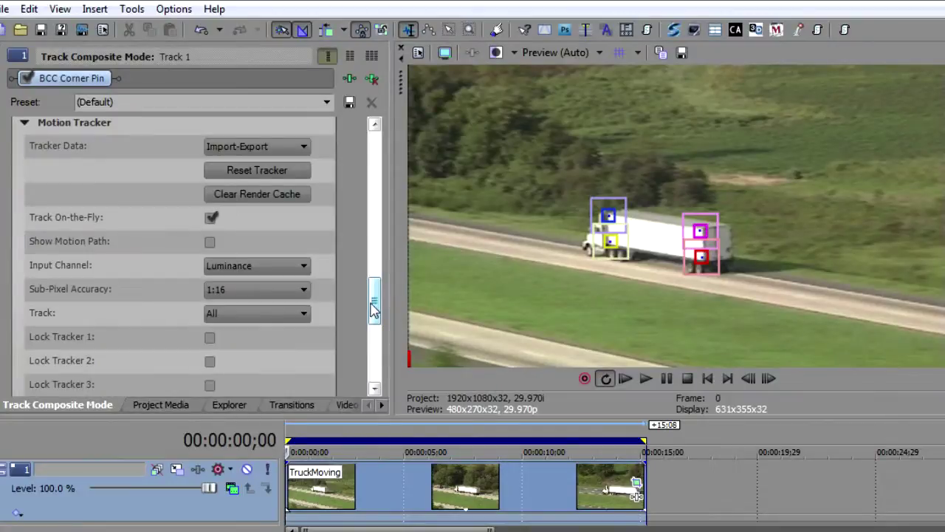
pyautogui.click(174, 9)
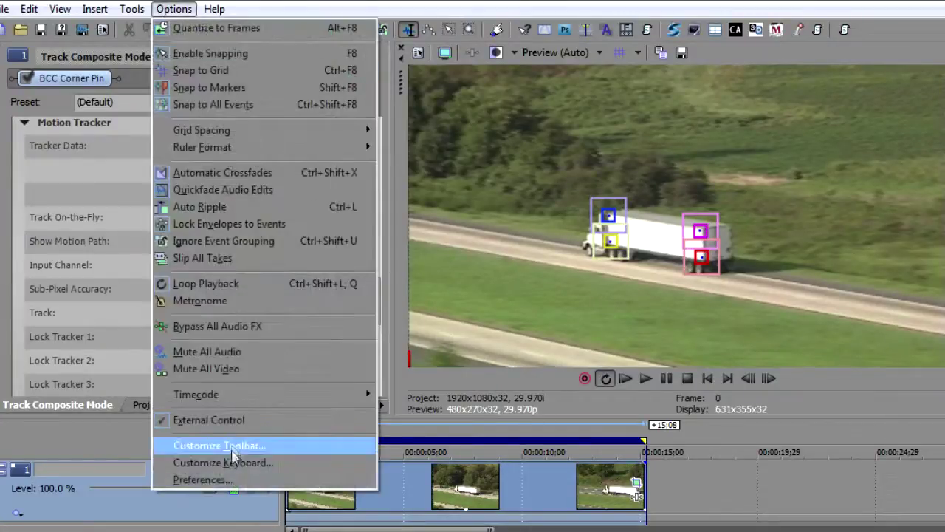
pyautogui.click(240, 480)
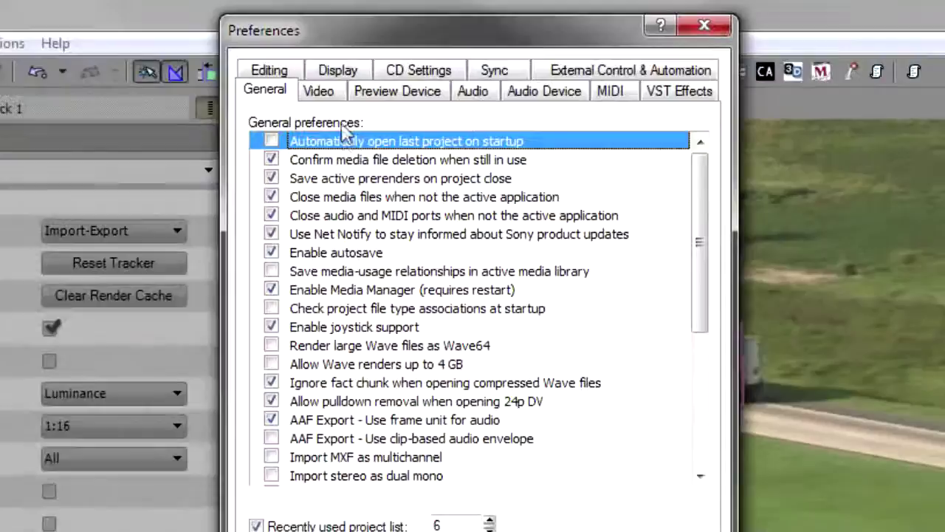
pyautogui.click(412, 43)
pyautogui.click(536, 124)
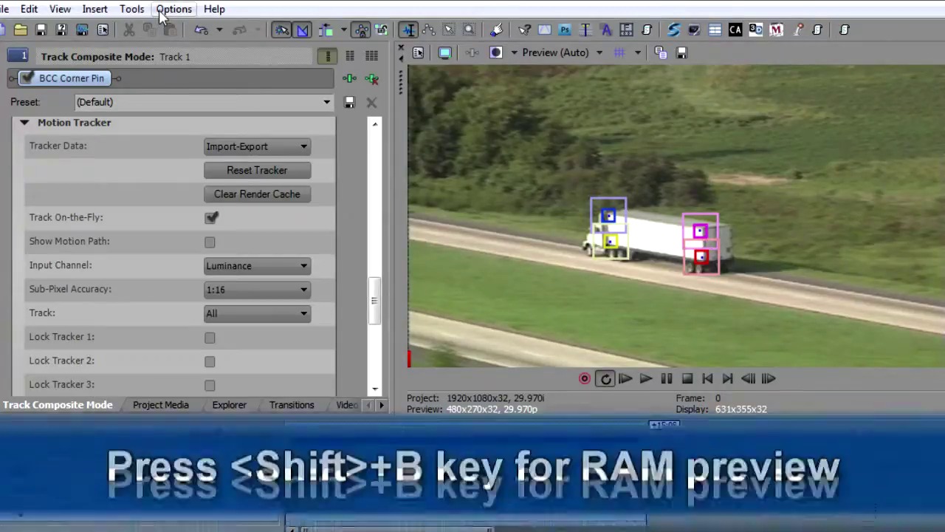
# Build a Dynamic RAM Preview of the tracked truck clip from the Tools menu
pyautogui.click(133, 9)
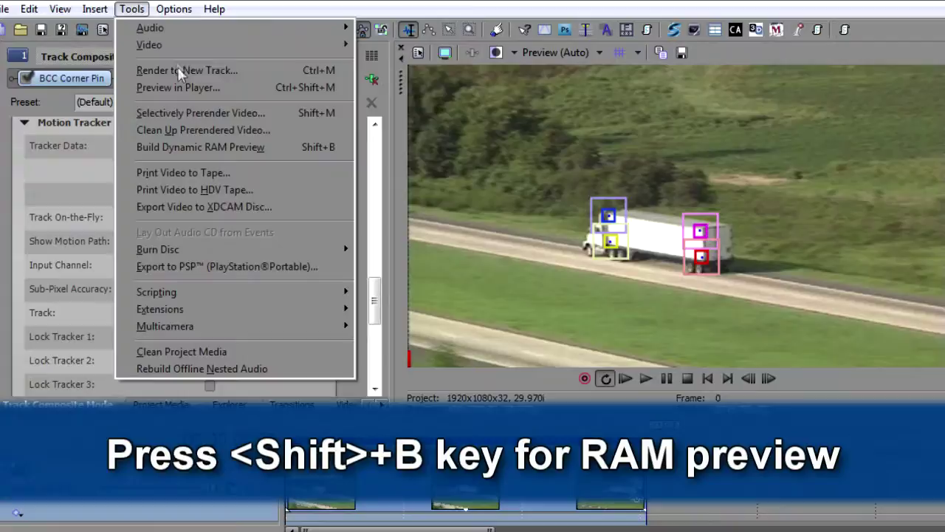
pyautogui.click(290, 147)
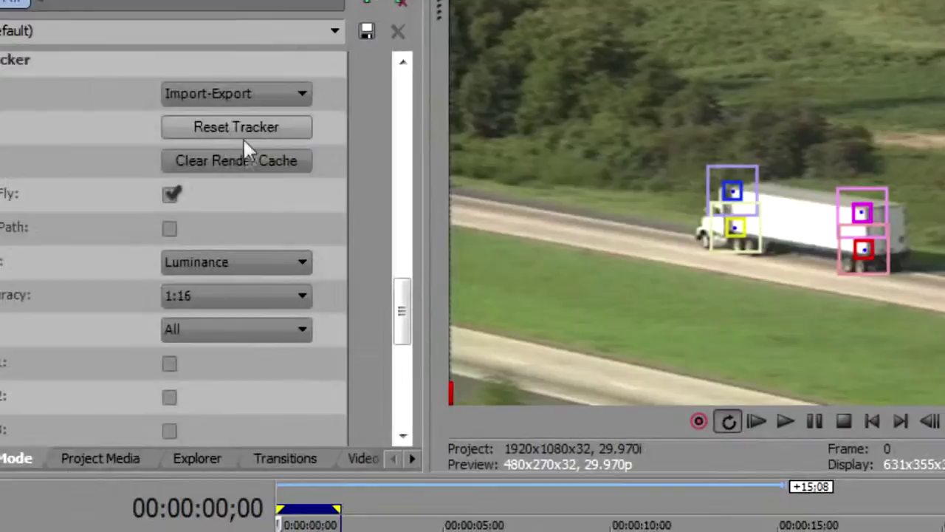
pyautogui.moveTo(404, 301); pyautogui.dragTo(393, 200)
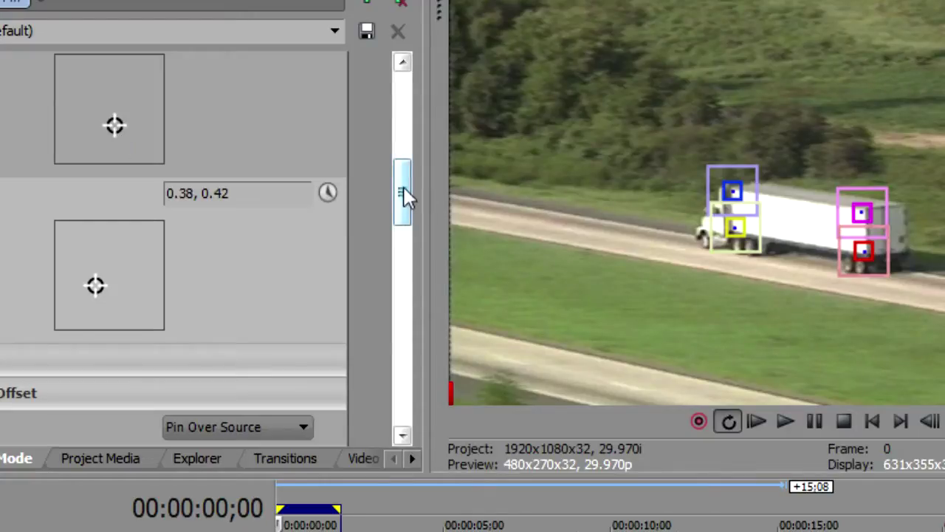
pyautogui.moveTo(402, 189); pyautogui.dragTo(374, 301)
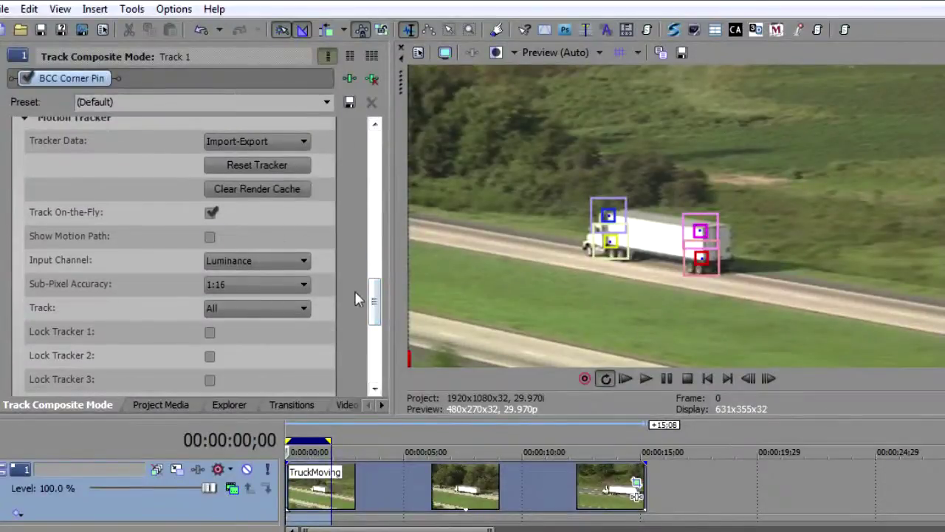
# Play the looped TruckMoving clip so the trackers follow the truck, stepping around frames 20–21
pyautogui.doubleClick(305, 480)
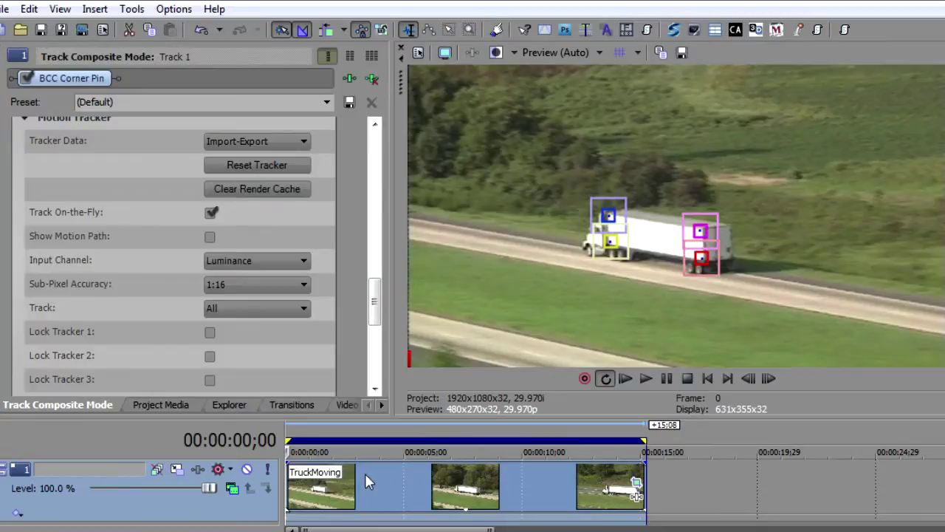
pyautogui.press('space')
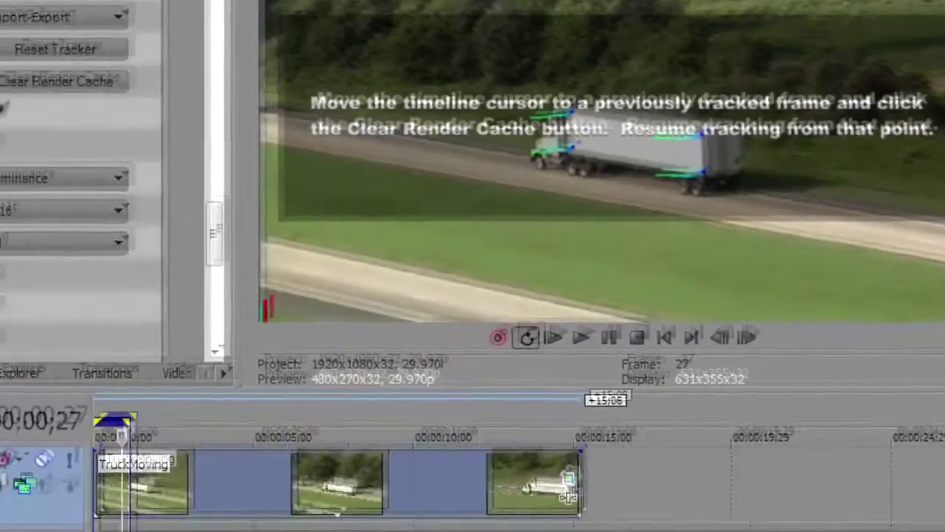
pyautogui.click(385, 515)
pyautogui.click(384, 514)
pyautogui.click(385, 515)
pyautogui.click(385, 515)
pyautogui.click(385, 515)
pyautogui.click(384, 515)
pyautogui.click(385, 515)
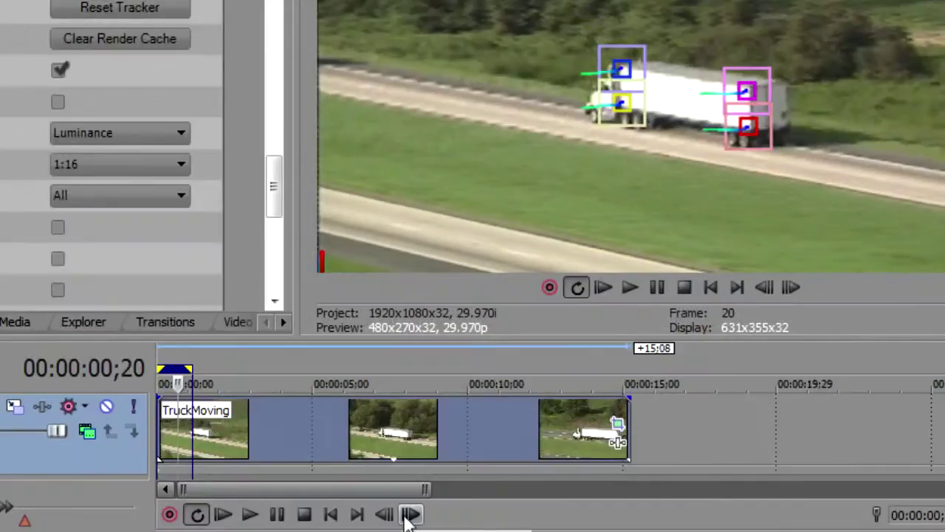
pyautogui.click(411, 515)
pyautogui.click(411, 515)
pyautogui.click(385, 514)
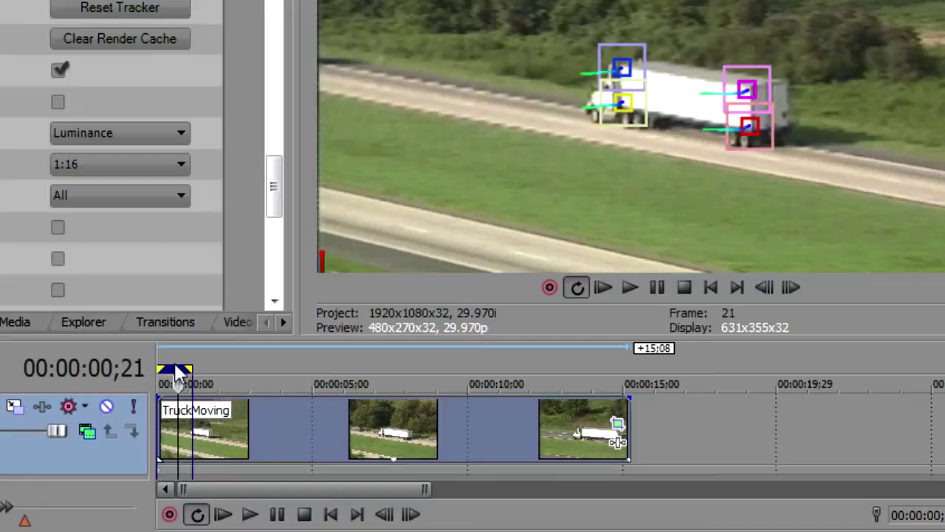
# Set the loop region to run from the clip start to about 10 seconds
pyautogui.moveTo(177, 374); pyautogui.dragTo(624, 376)
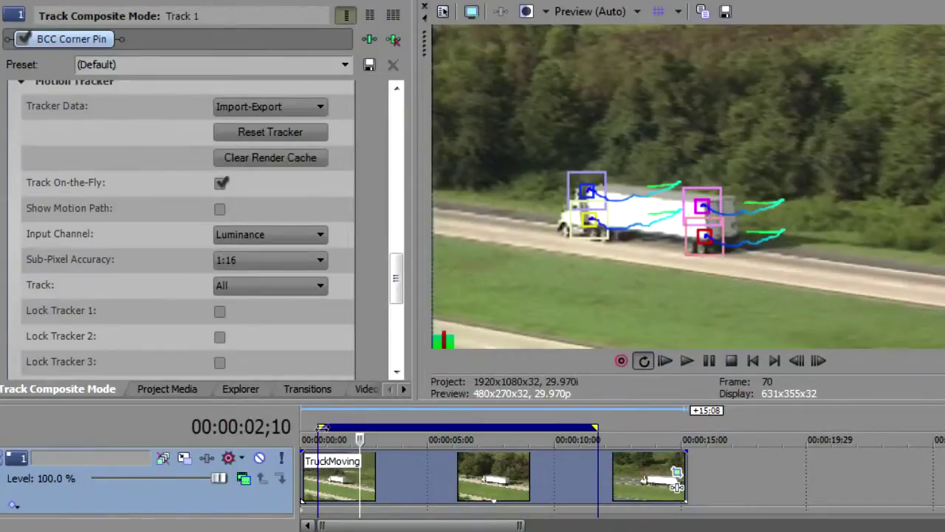
pyautogui.moveTo(322, 429); pyautogui.dragTo(303, 429)
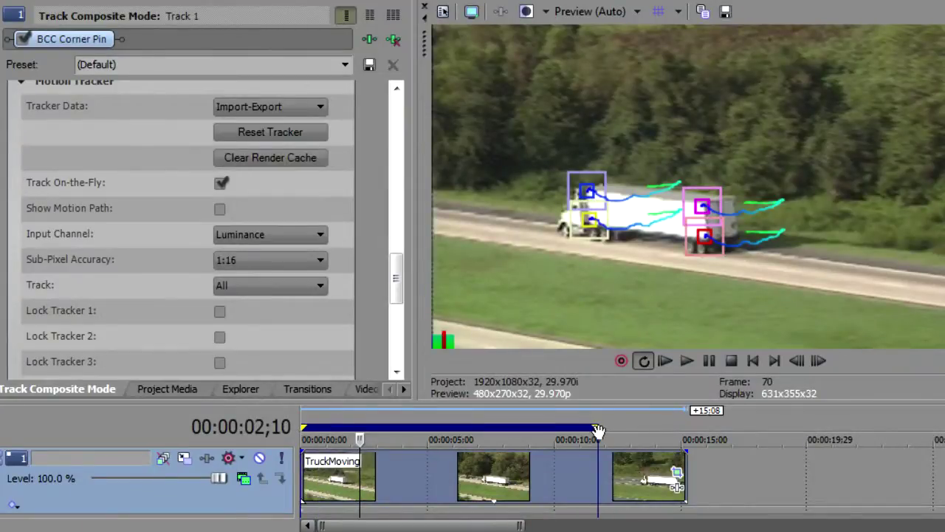
pyautogui.moveTo(597, 426); pyautogui.dragTo(560, 426)
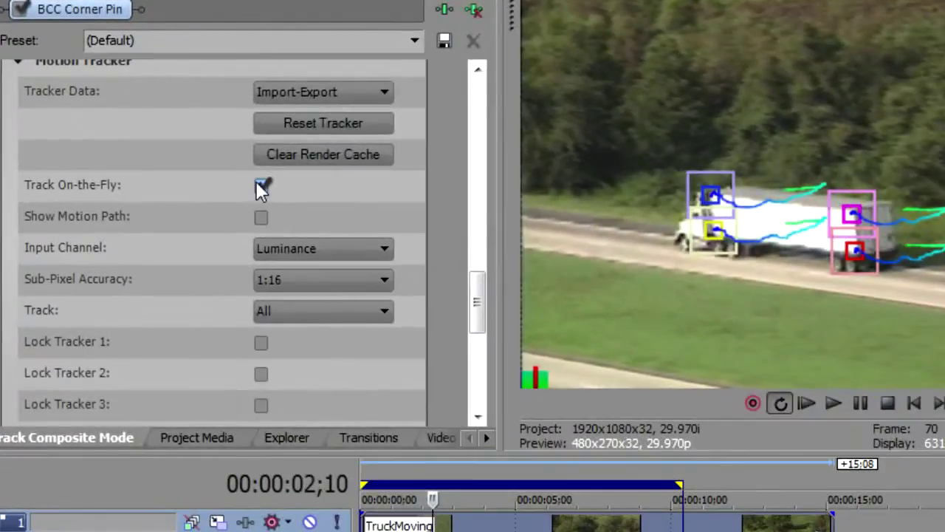
# Turn off Track On-the-Fly and minimize the video track's height
pyautogui.click(260, 185)
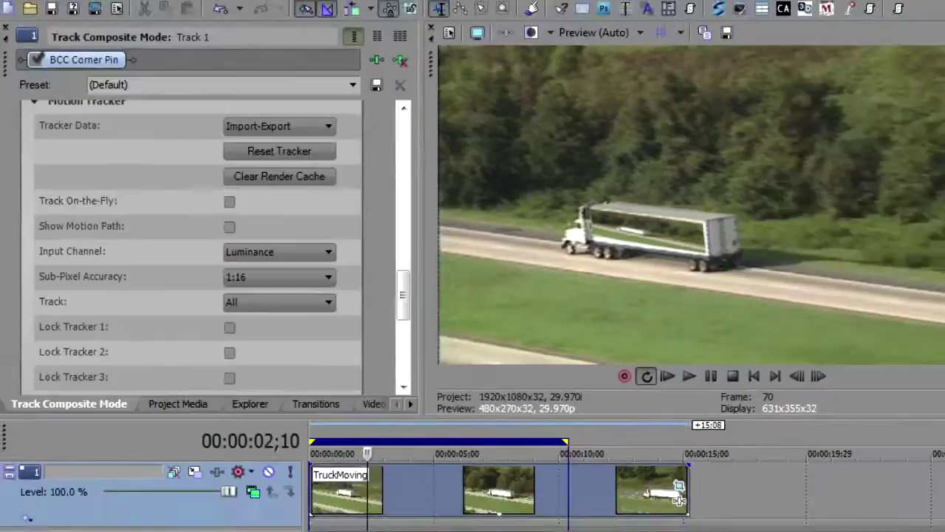
pyautogui.press('`')
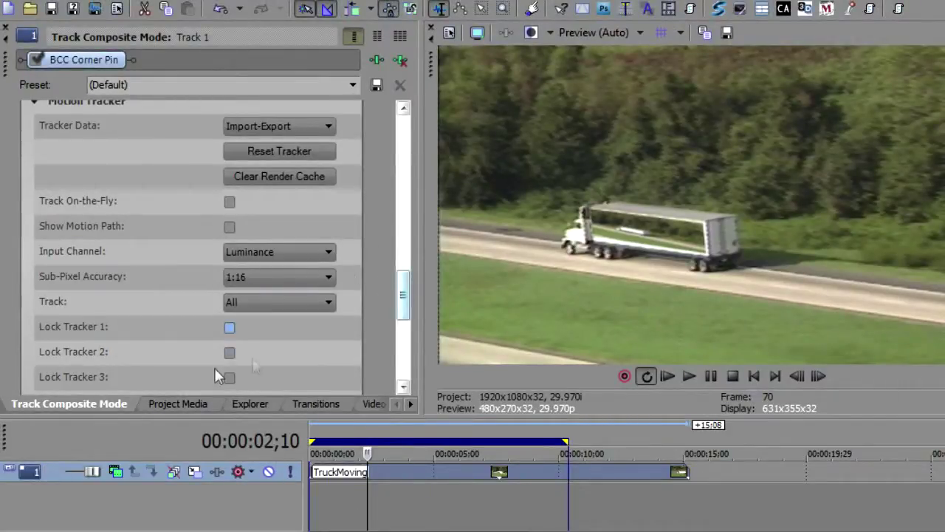
# Drag BorisTVLogo.png from Stock Footage onto a new track below TruckMoving
pyautogui.click(246, 403)
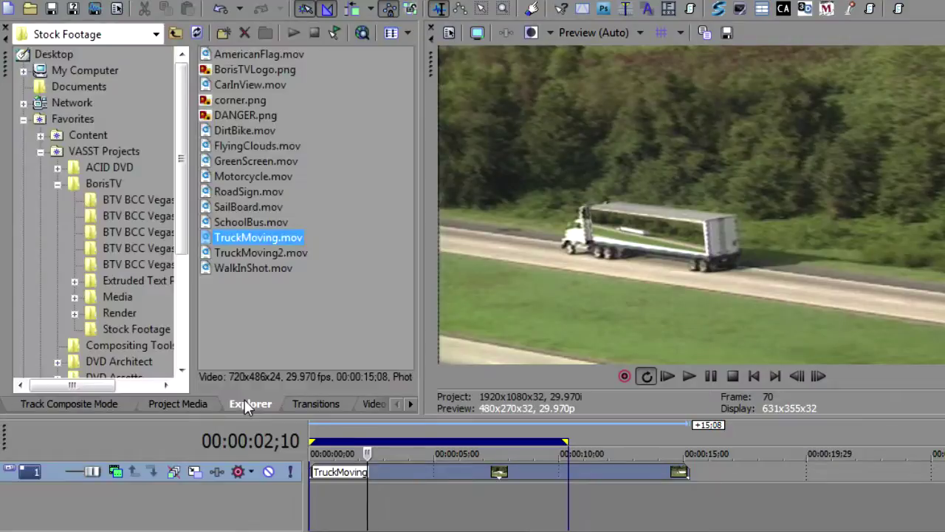
pyautogui.moveTo(250, 68); pyautogui.dragTo(564, 494)
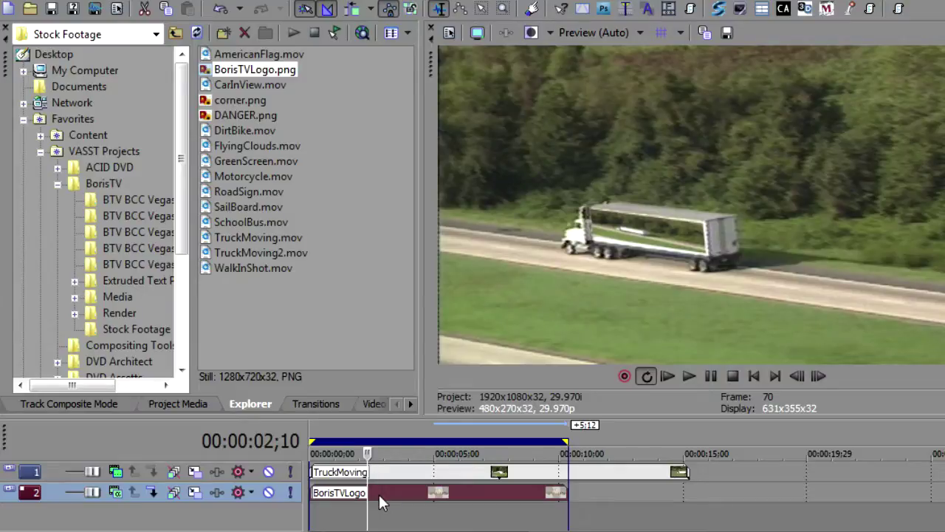
# Set Corner Pin Source to Source B and preview the pinned logo around frame 62
pyautogui.click(71, 404)
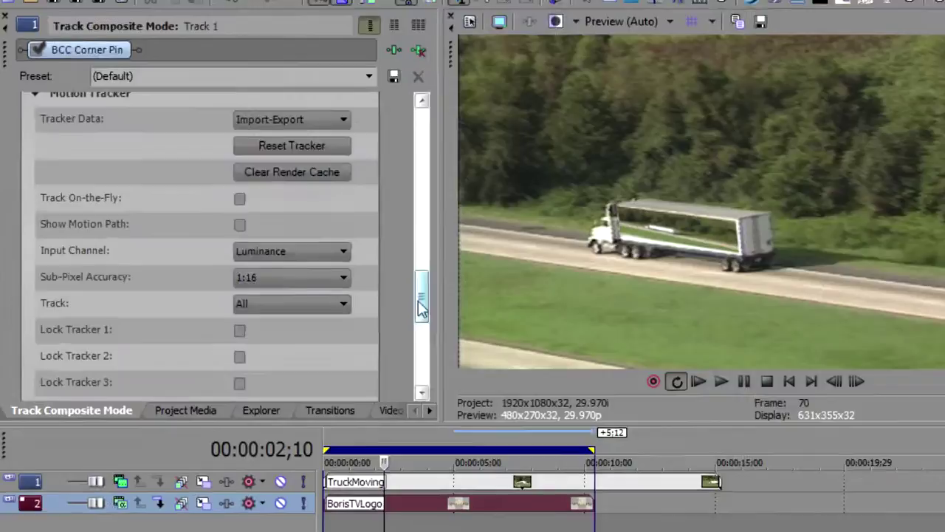
pyautogui.moveTo(422, 306); pyautogui.dragTo(425, 125)
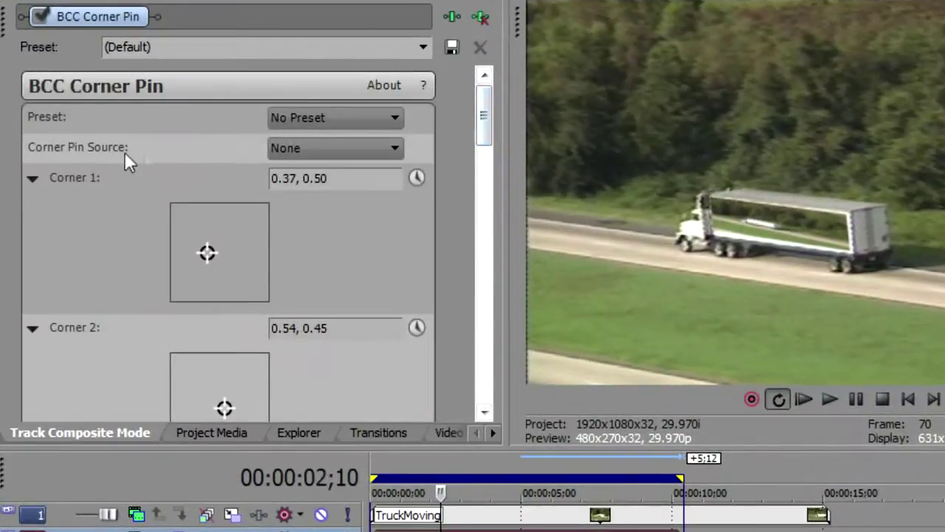
pyautogui.click(304, 149)
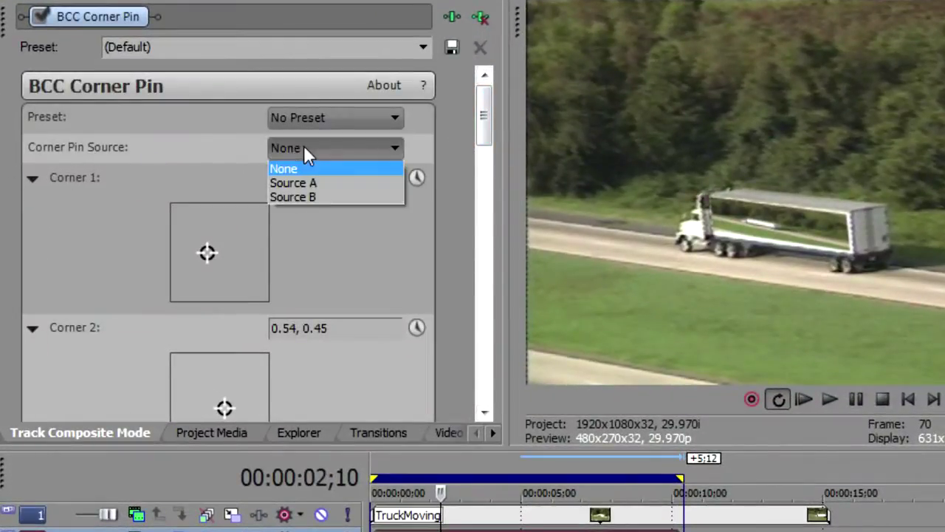
pyautogui.click(329, 194)
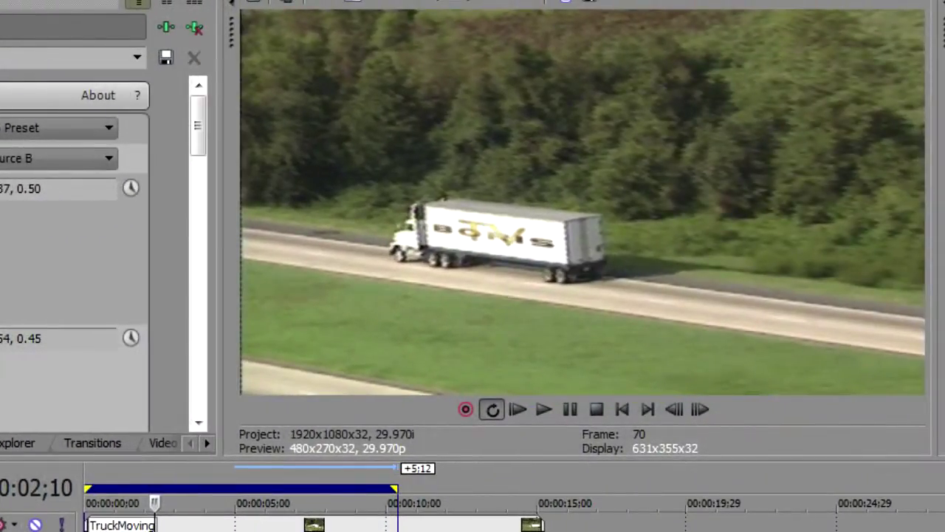
pyautogui.press('space')
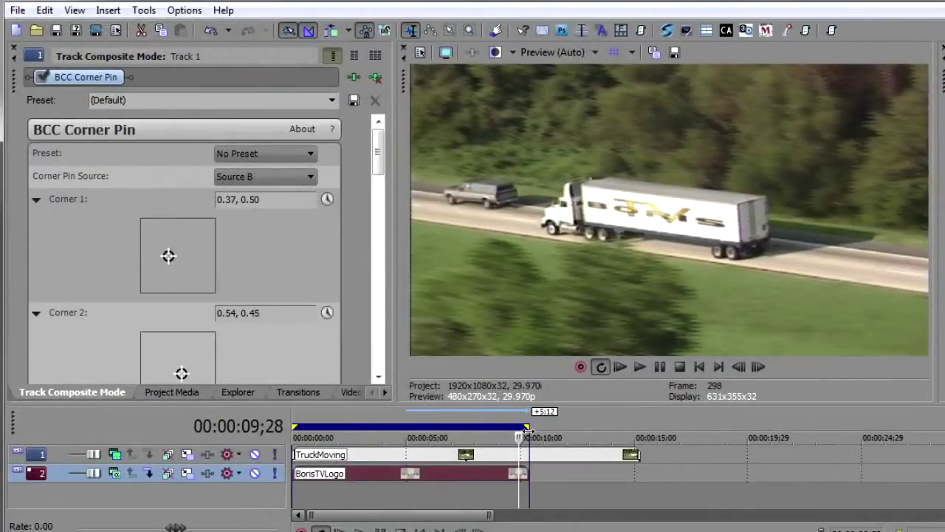
pyautogui.click(340, 501)
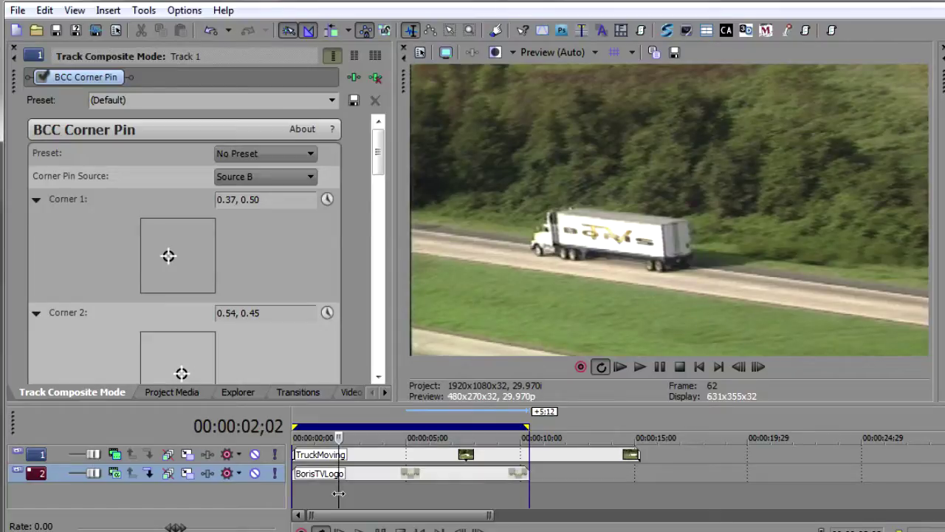
# Start a new project without saving the old one and add RoadSign.mov to the timeline
pyautogui.click(17, 31)
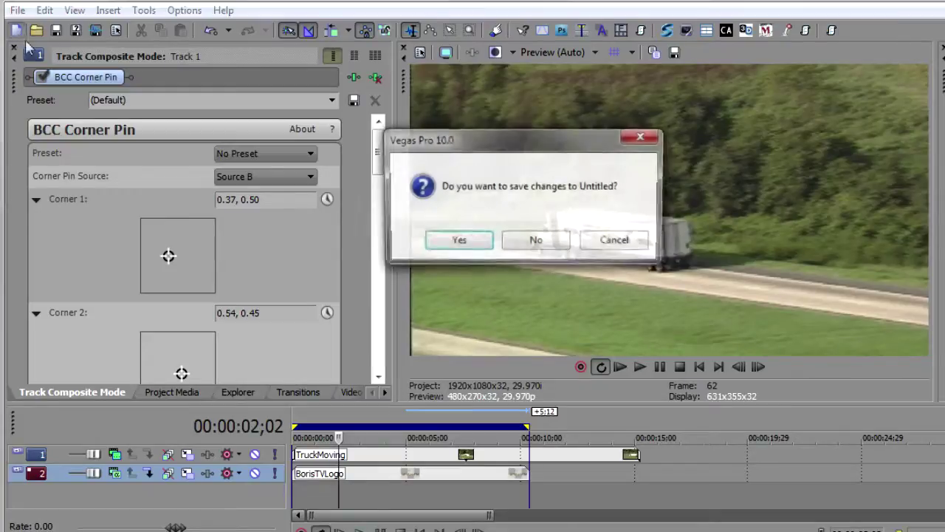
pyautogui.click(534, 243)
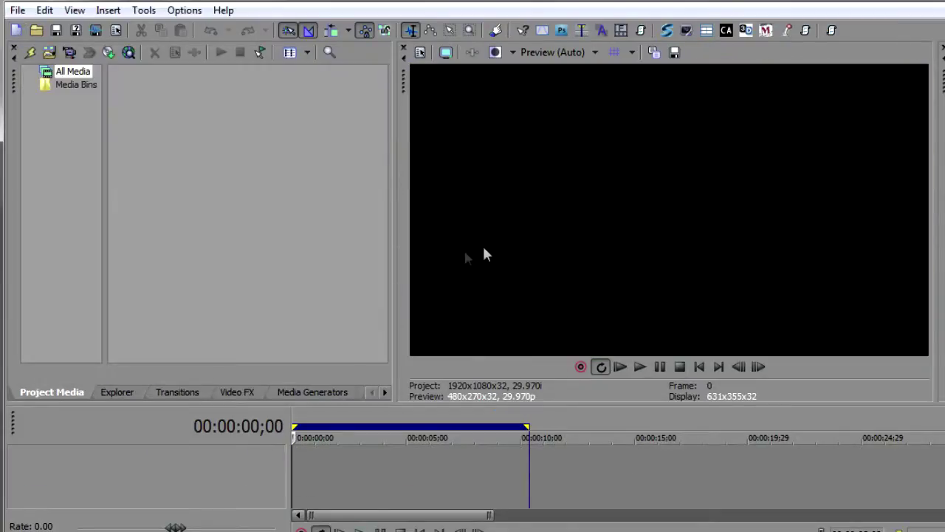
pyautogui.click(119, 391)
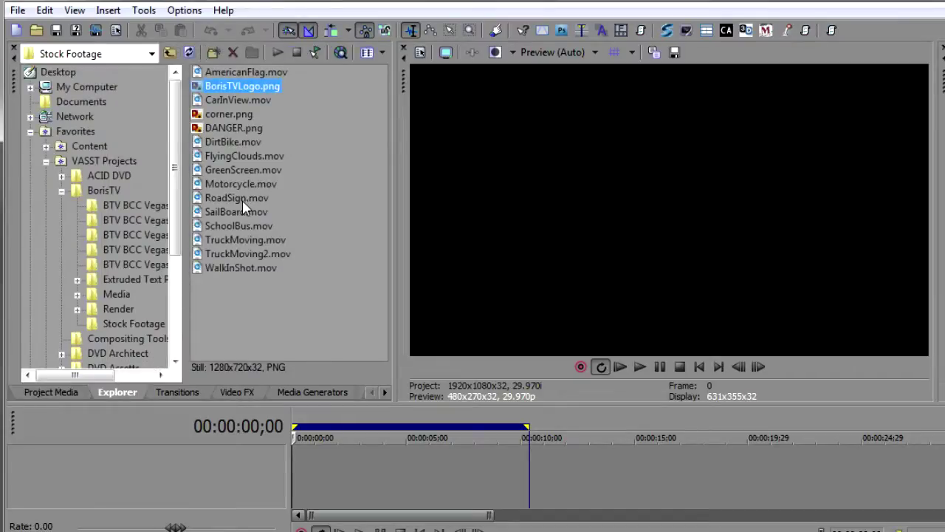
pyautogui.moveTo(242, 200); pyautogui.dragTo(288, 462)
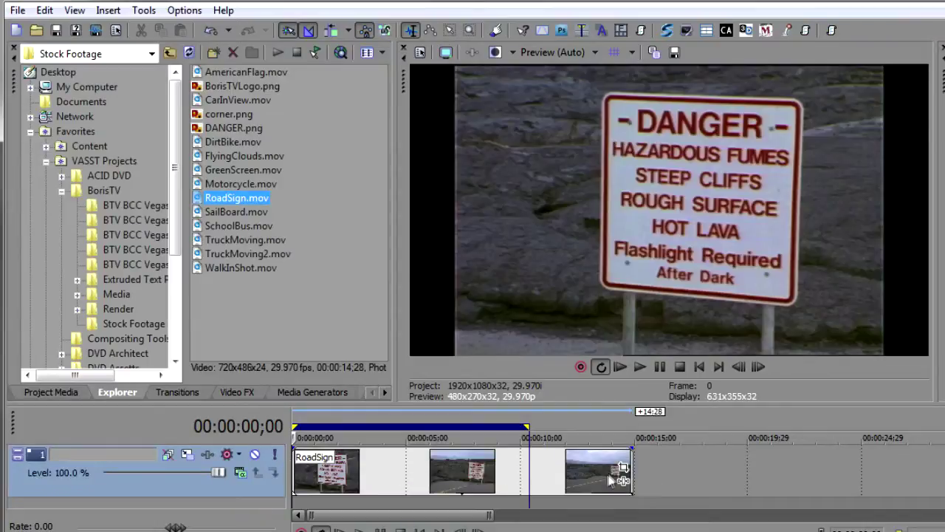
# Match the RoadSign event's pan/crop frame to the output aspect (720 by 405)
pyautogui.click(622, 470)
pyautogui.rightClick(523, 341)
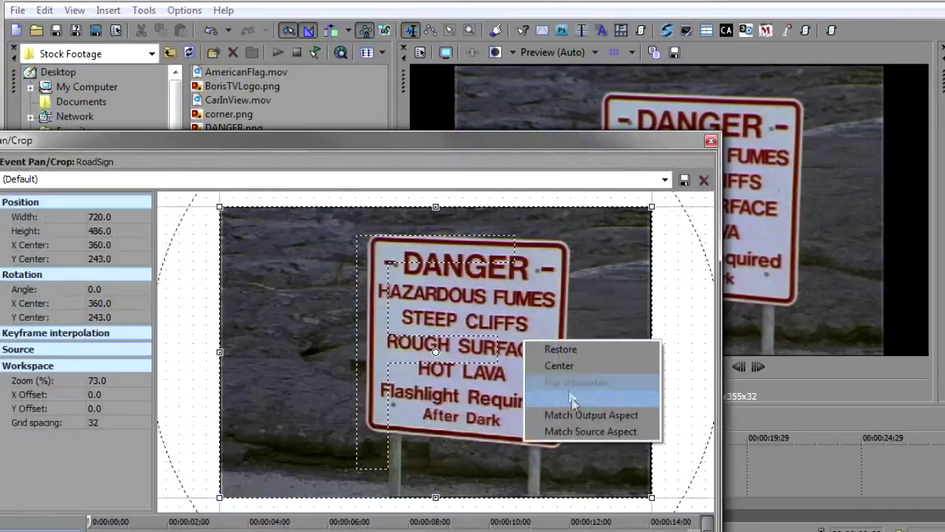
pyautogui.click(577, 416)
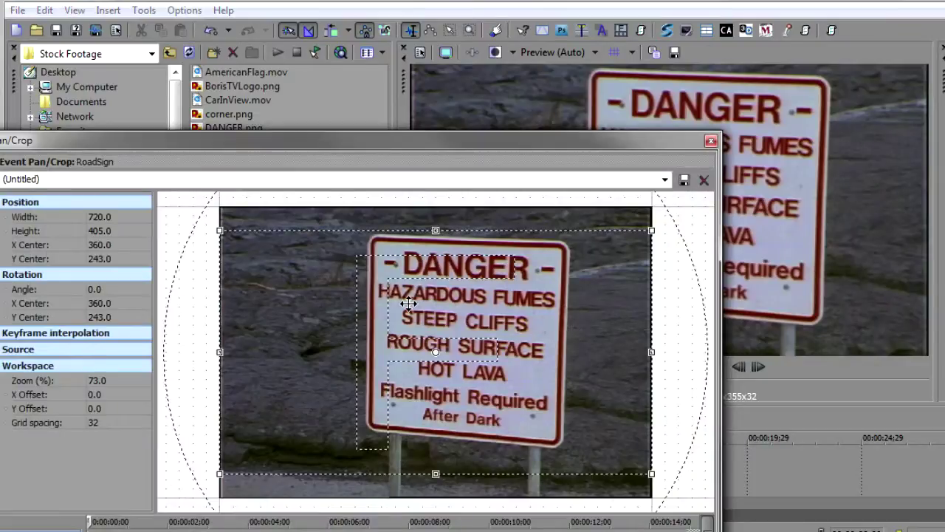
pyautogui.click(710, 142)
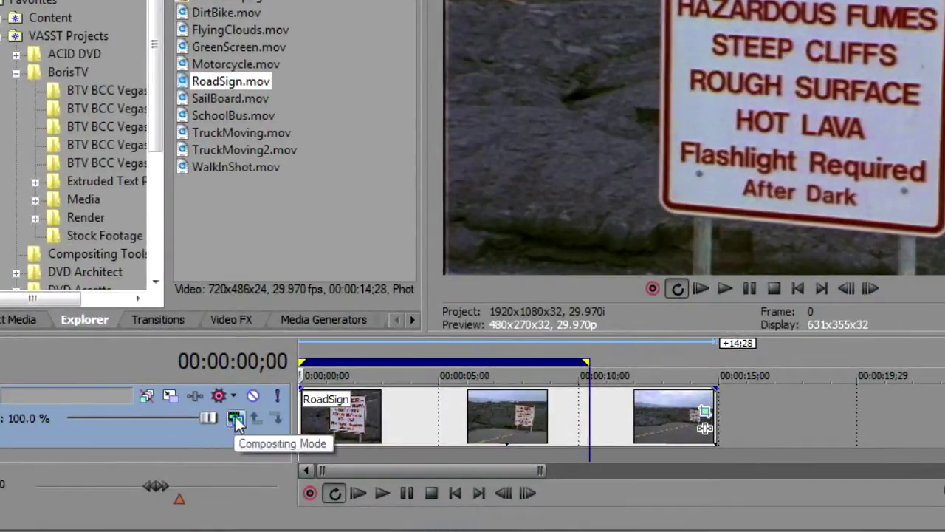
# Set the track's compositing mode to the custom BCC Corner Pin plug-in
pyautogui.click(235, 418)
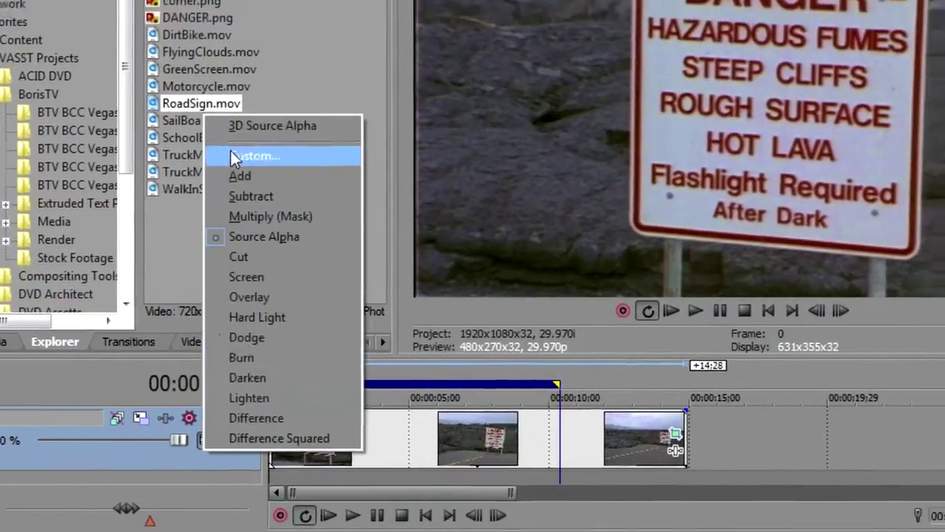
pyautogui.click(273, 134)
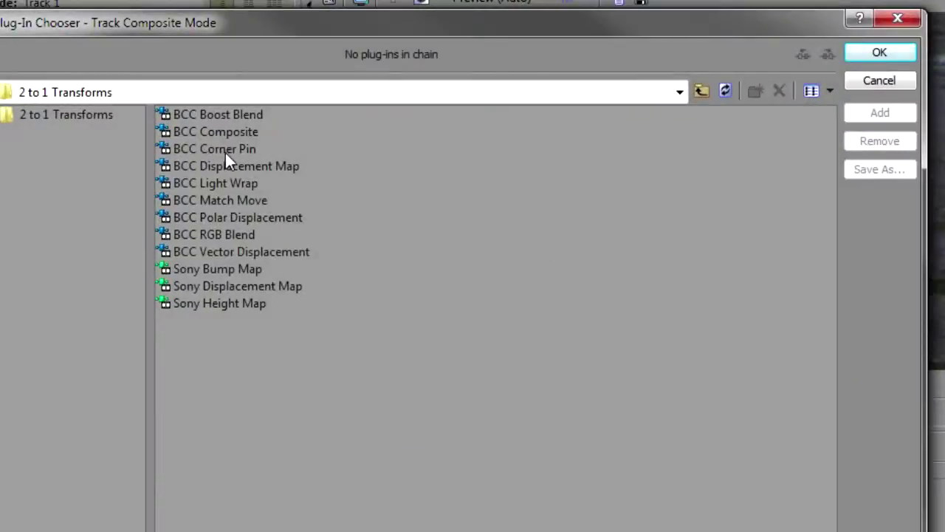
pyautogui.doubleClick(228, 150)
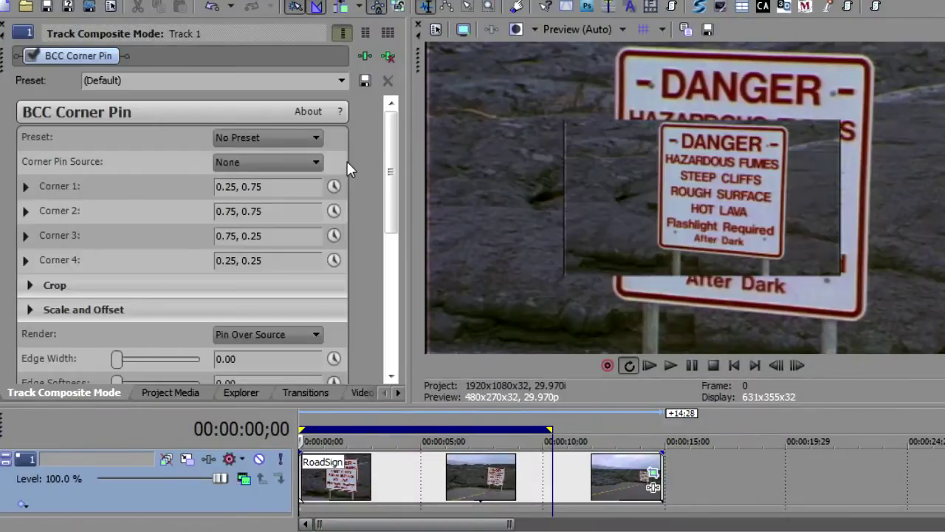
# Enable Track On-the-Fly in the BCC Corner Pin Motion Tracker settings
pyautogui.moveTo(390, 156); pyautogui.dragTo(389, 299)
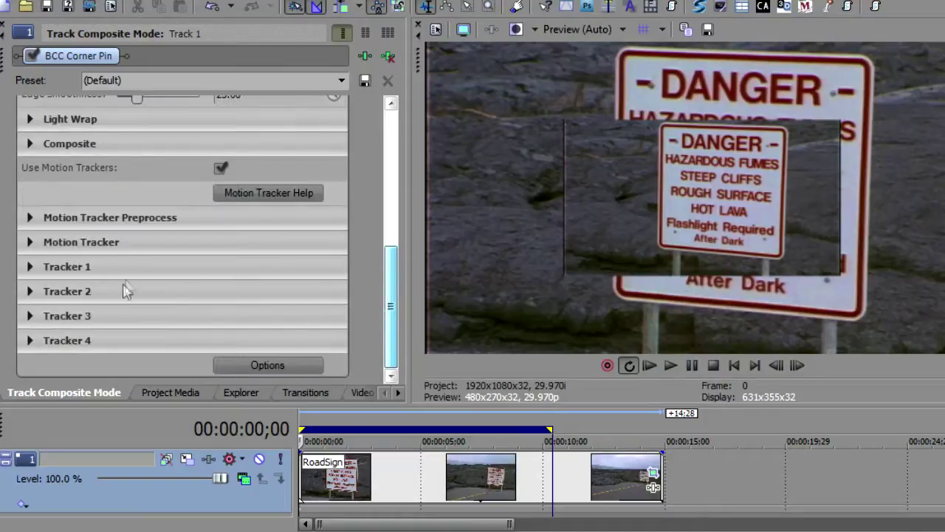
pyautogui.click(31, 242)
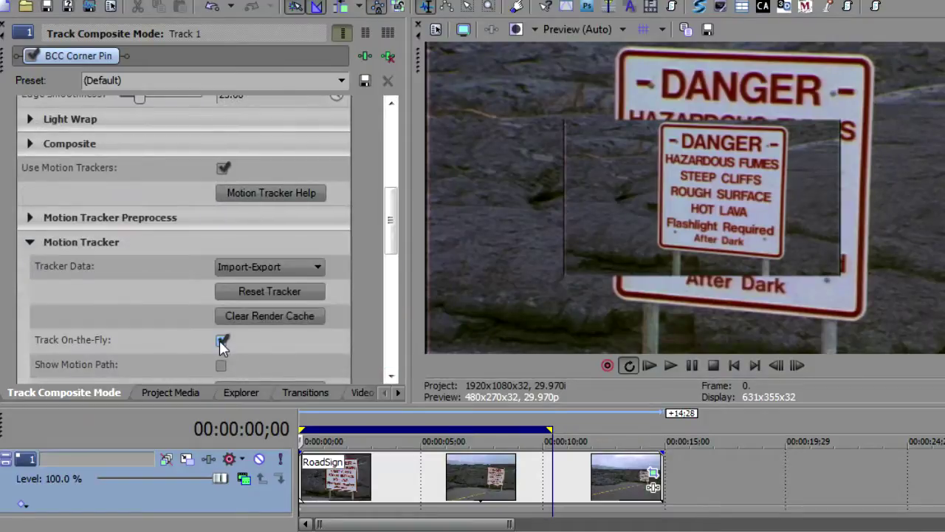
pyautogui.moveTo(392, 234); pyautogui.dragTo(393, 164)
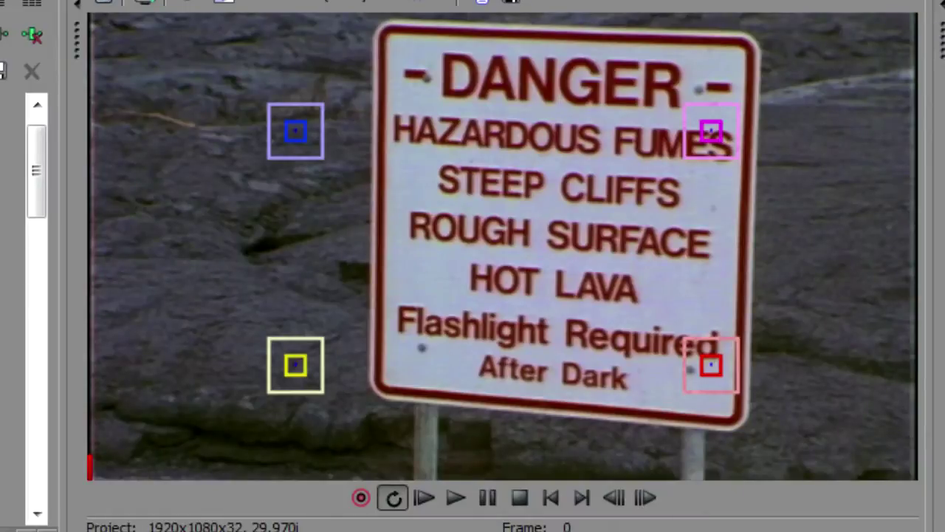
# Put Corner 1–4 trackers on the DANGER sign's top-left, top-right, lower-right and lower-left corners
pyautogui.moveTo(295, 132); pyautogui.dragTo(426, 78)
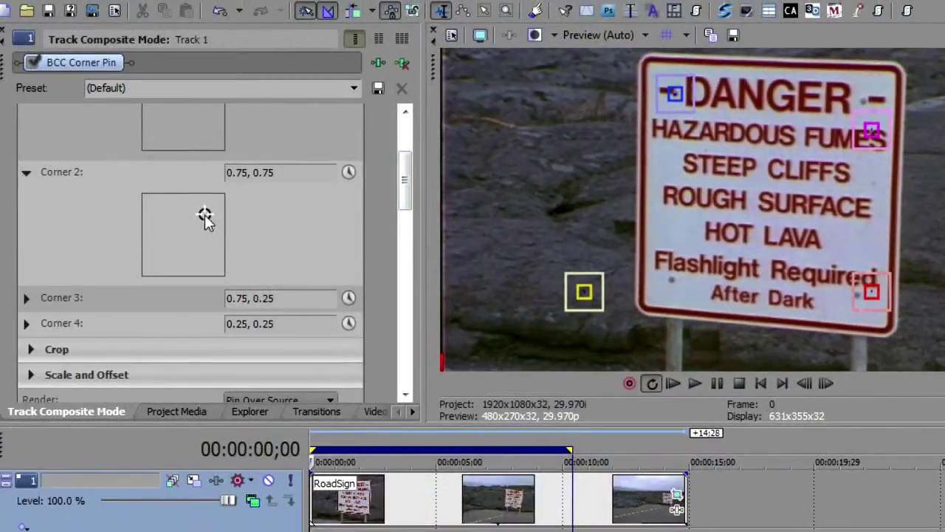
pyautogui.moveTo(204, 215); pyautogui.dragTo(192, 142)
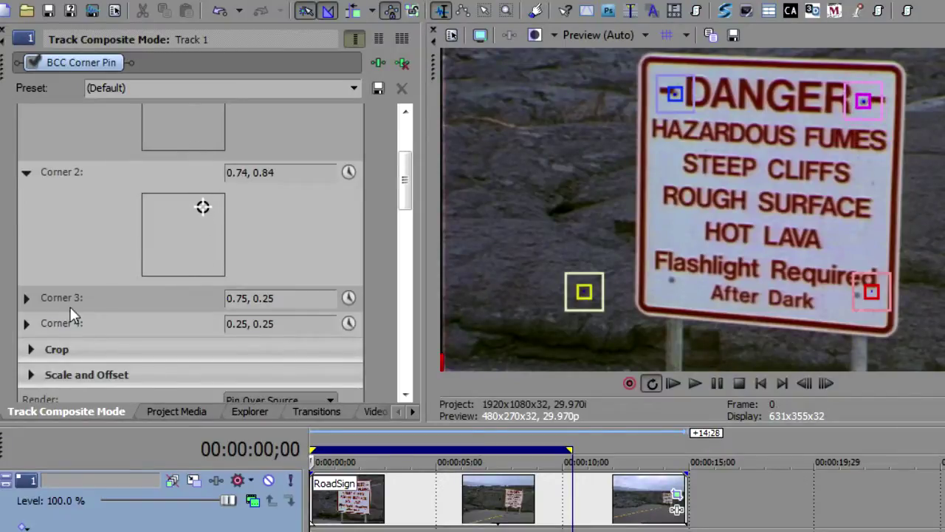
pyautogui.click(26, 298)
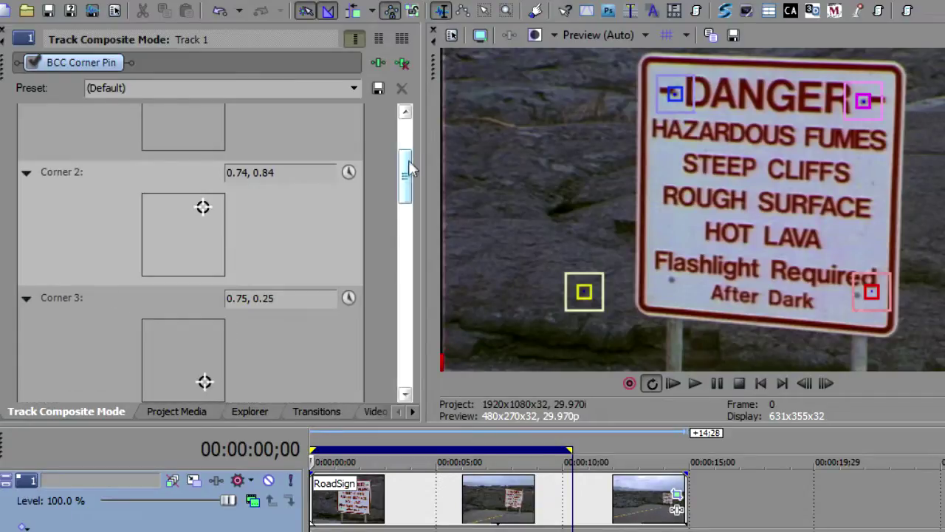
pyautogui.moveTo(409, 160); pyautogui.dragTo(409, 194)
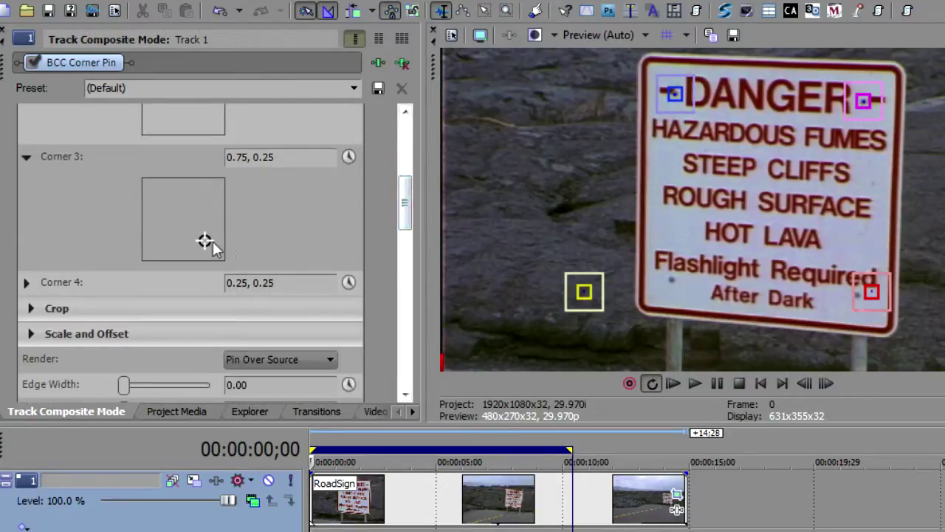
pyautogui.moveTo(201, 245); pyautogui.dragTo(179, 254)
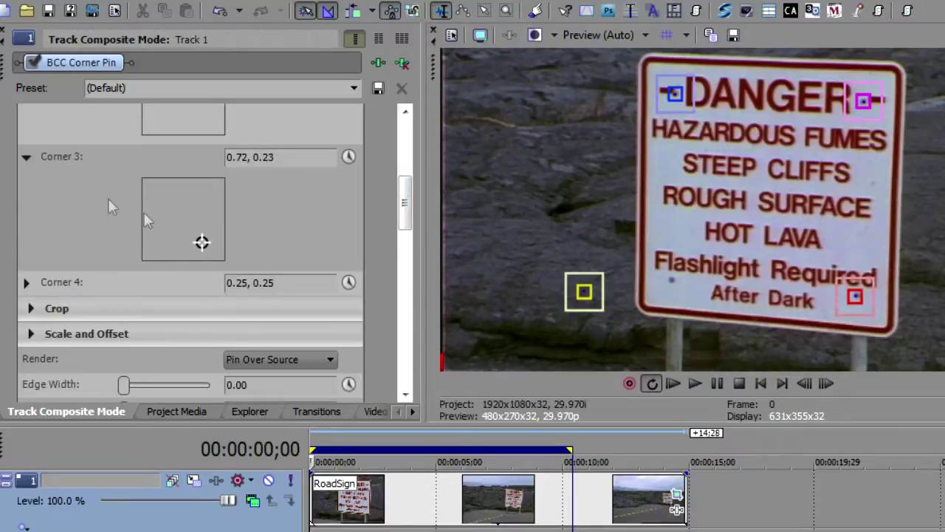
pyautogui.click(26, 283)
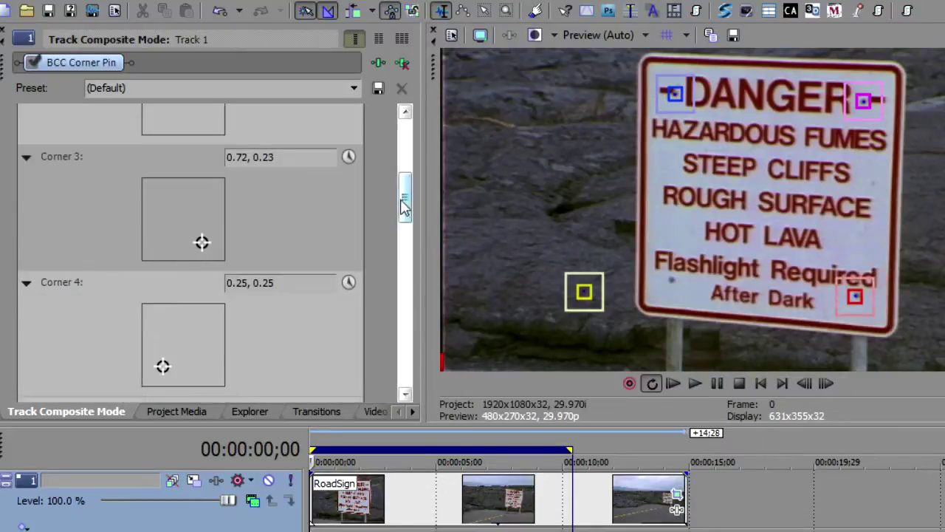
pyautogui.moveTo(405, 203); pyautogui.dragTo(405, 244)
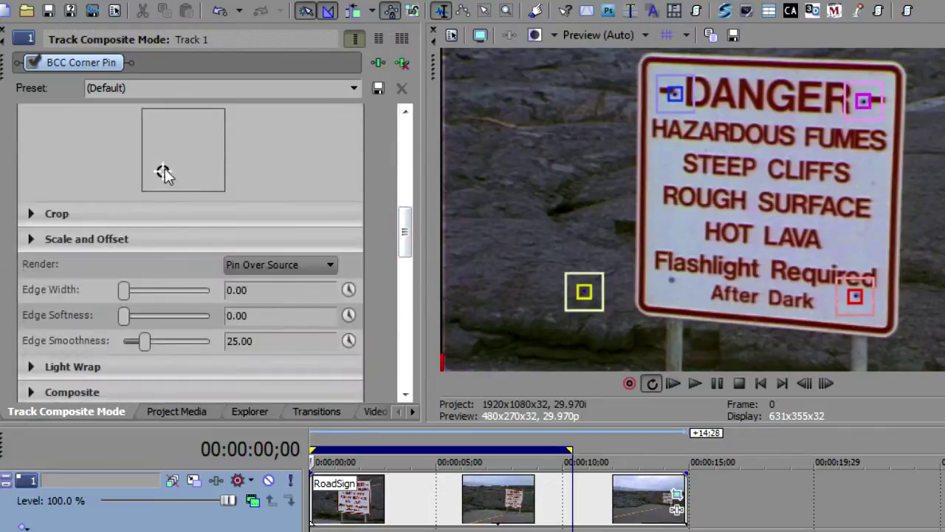
pyautogui.moveTo(164, 170); pyautogui.dragTo(289, 139)
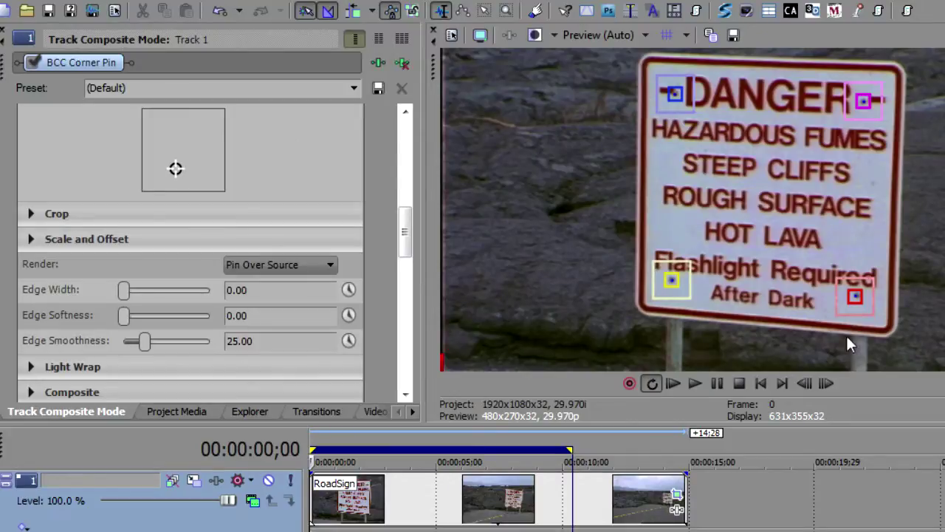
# Set tracker preprocessing to Input Black 107.37 and Input White 136.89, with View Preprocessed Source off
pyautogui.moveTo(406, 239); pyautogui.dragTo(402, 291)
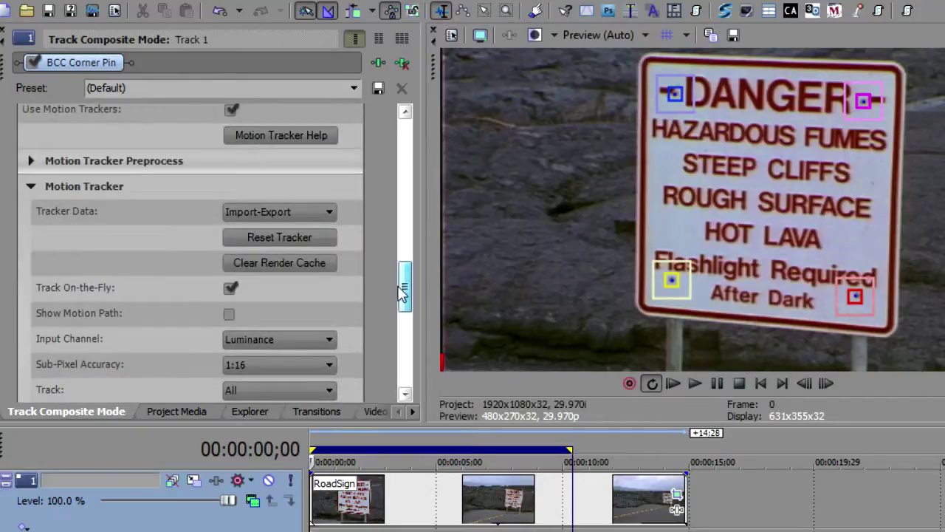
pyautogui.click(30, 162)
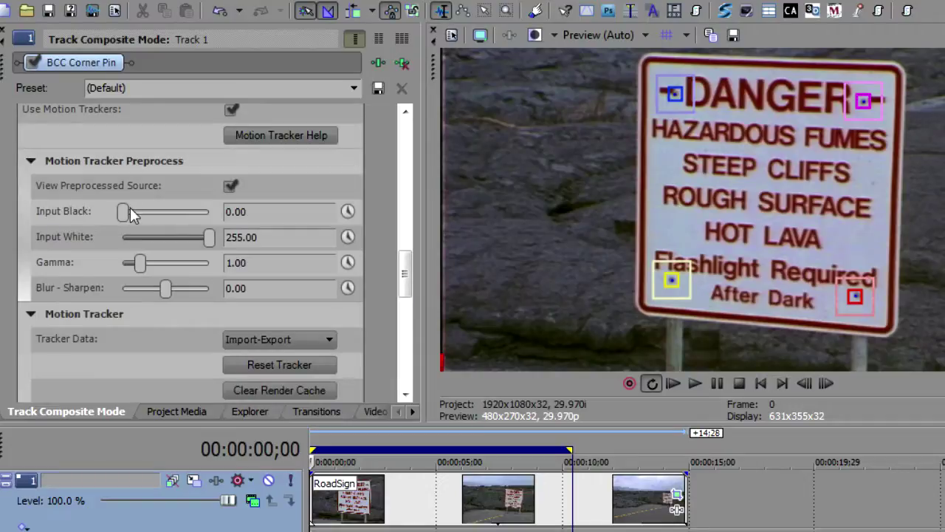
pyautogui.moveTo(125, 212); pyautogui.dragTo(165, 212)
pyautogui.moveTo(208, 241); pyautogui.dragTo(169, 246)
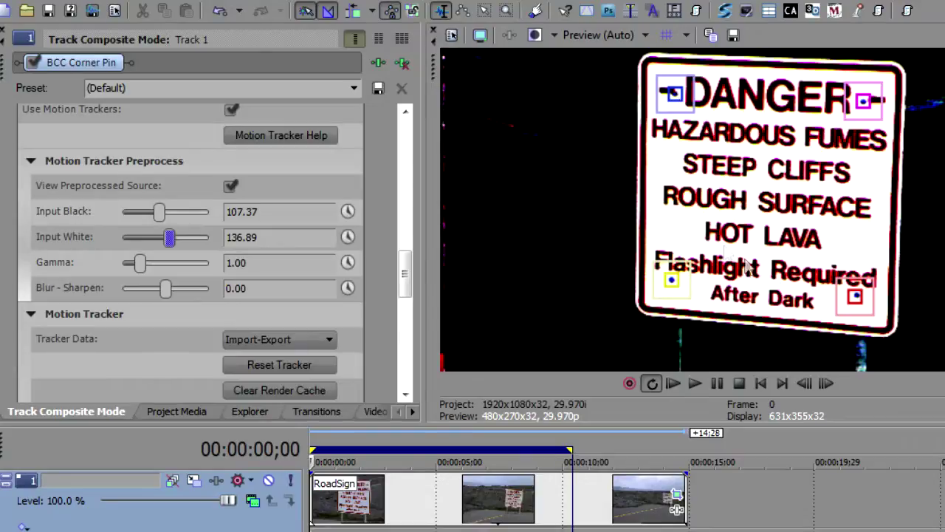
pyautogui.click(229, 187)
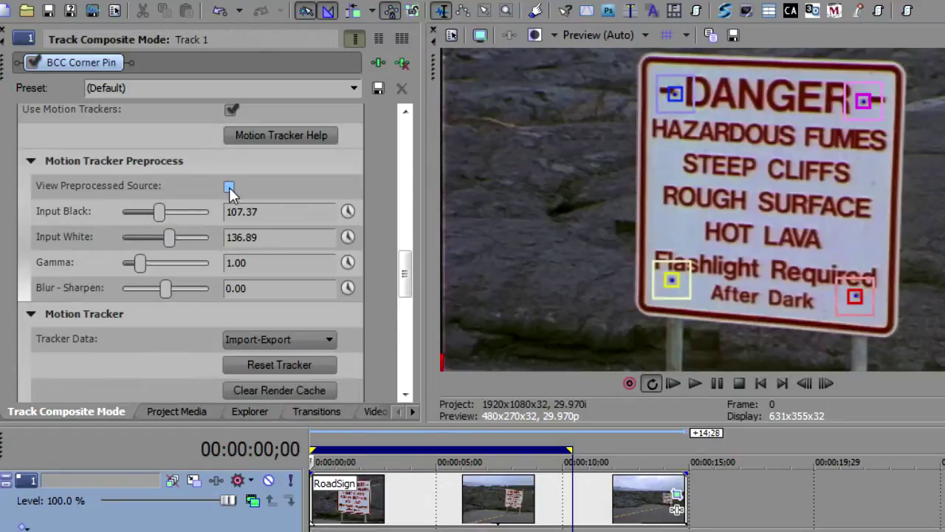
pyautogui.click(31, 162)
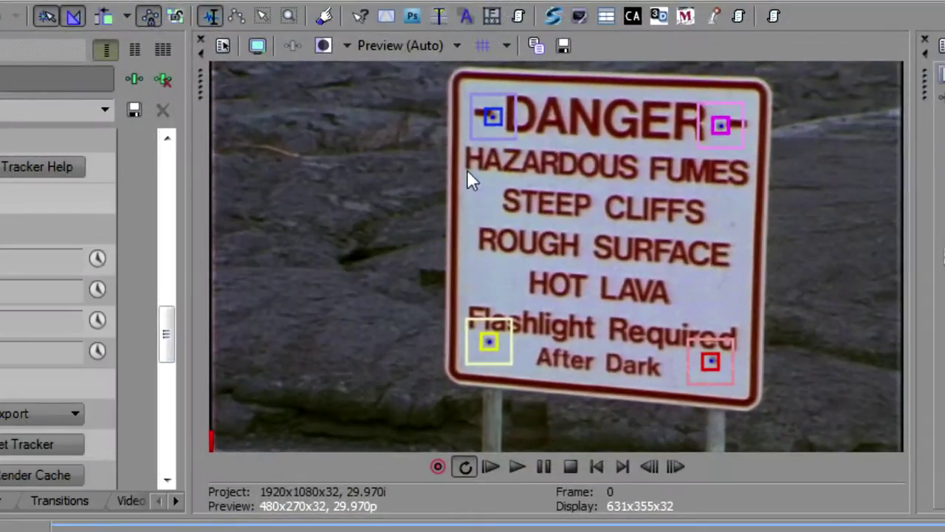
# Switch the preview quality to Preview (Half) at 960x540
pyautogui.click(389, 45)
pyautogui.moveTo(401, 95)
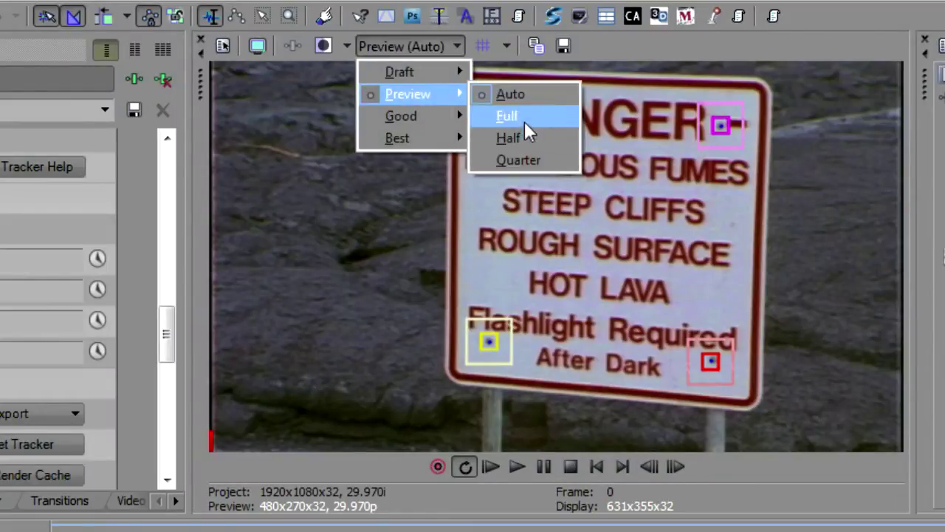
pyautogui.click(508, 138)
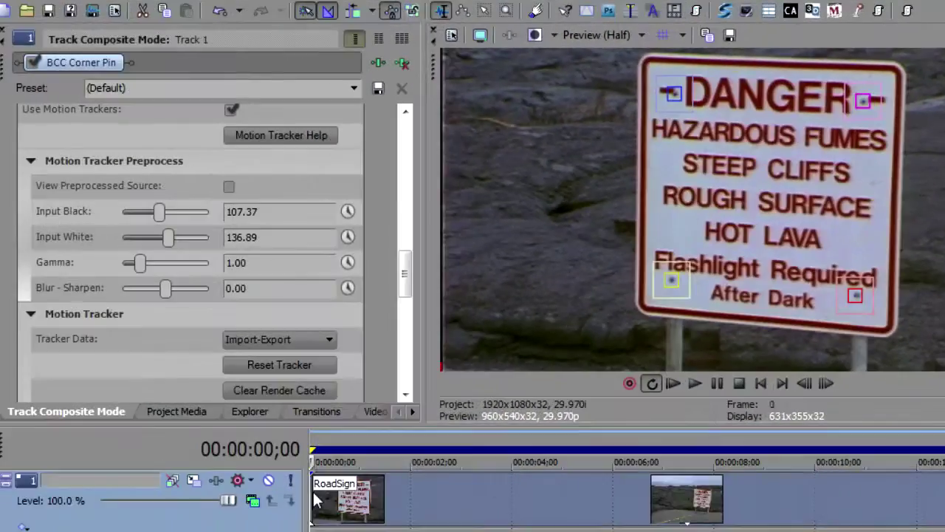
# Play the RoadSign clip to track the sign, then turn off Track On-the-Fly
pyautogui.press('space')
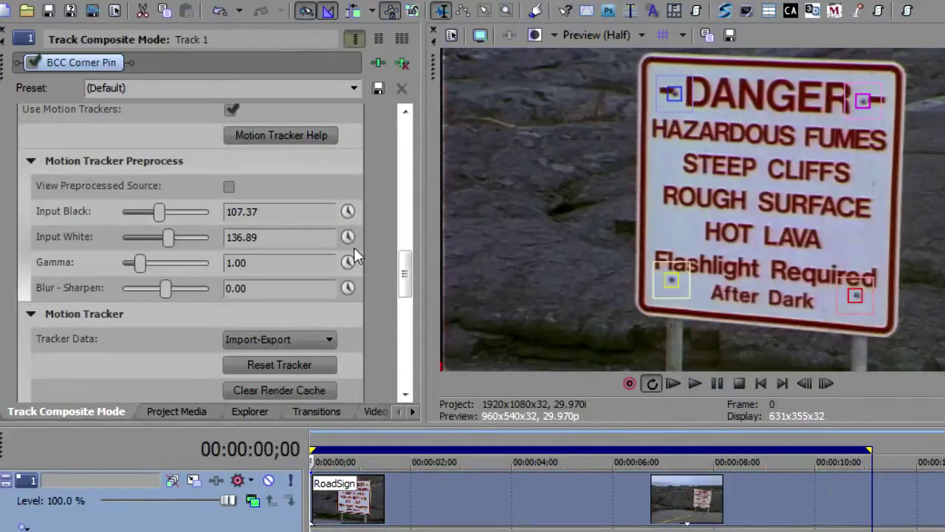
pyautogui.moveTo(411, 271); pyautogui.dragTo(411, 303)
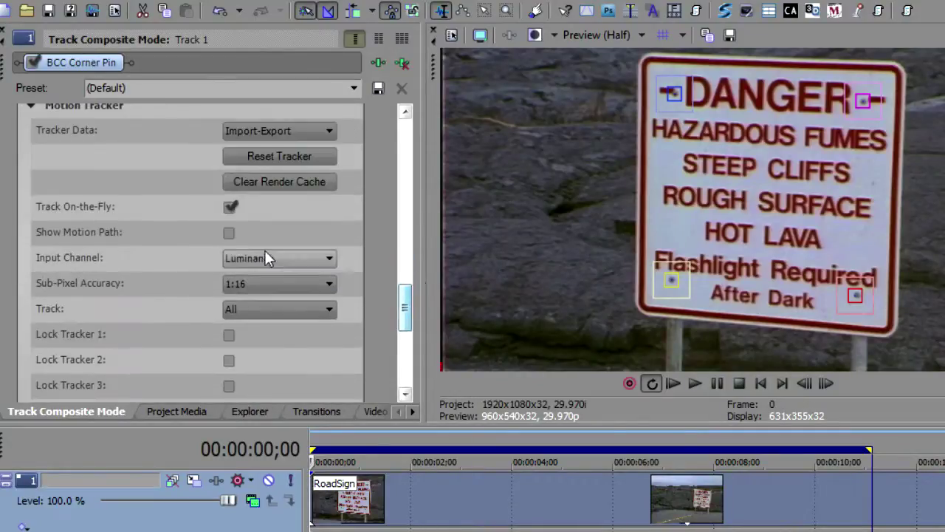
pyautogui.click(229, 208)
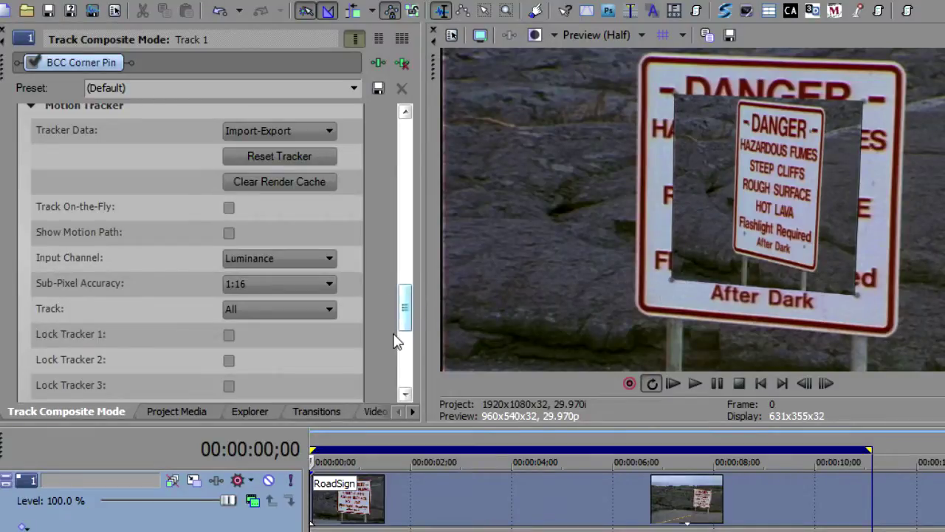
pyautogui.moveTo(401, 332); pyautogui.dragTo(405, 147)
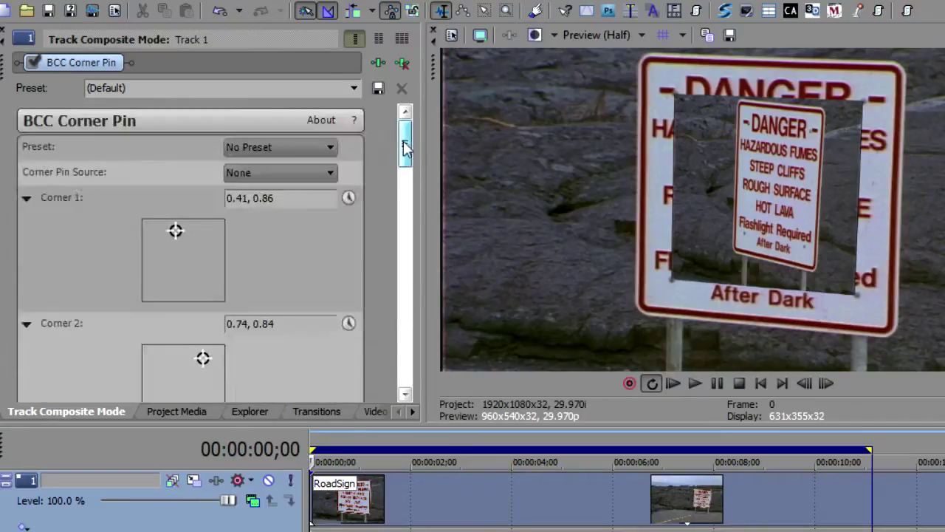
# Add DANGER.png on a new track and stretch it to the clip's full length
pyautogui.click(238, 412)
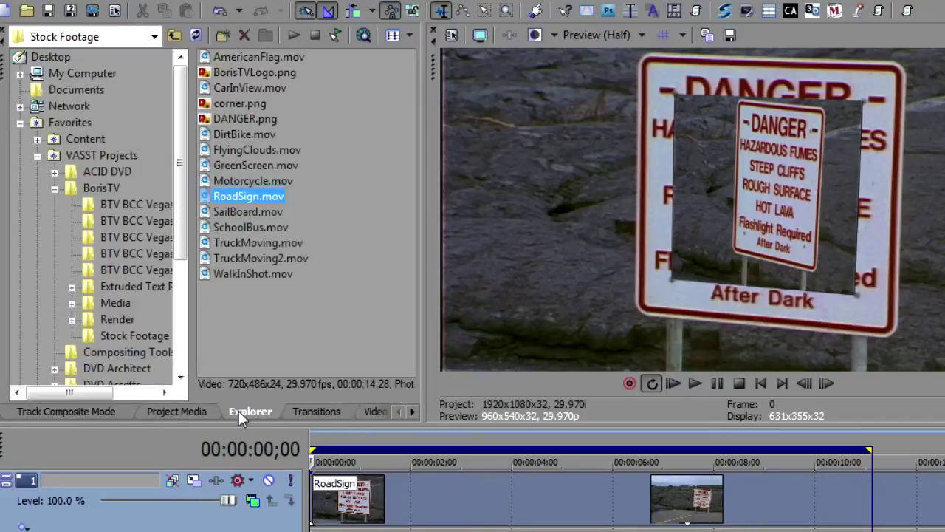
pyautogui.click(253, 118)
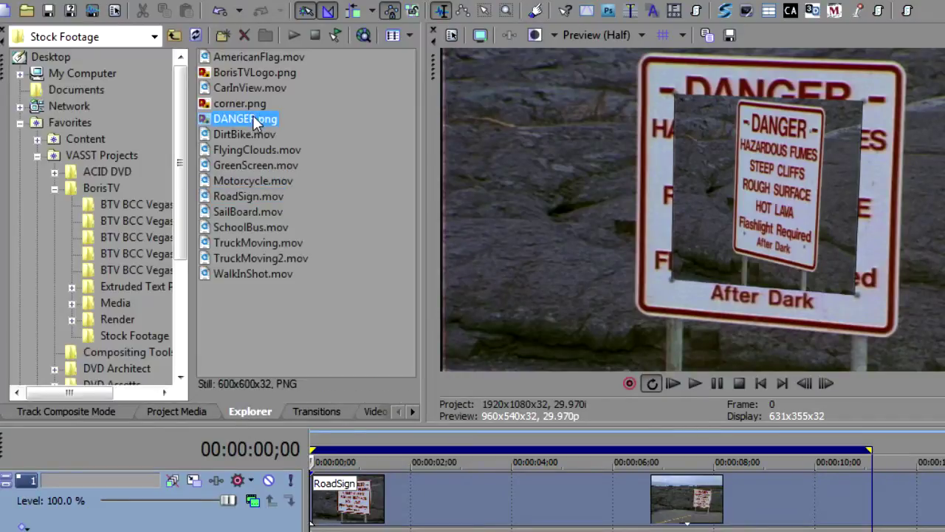
pyautogui.moveTo(252, 118); pyautogui.dragTo(316, 509)
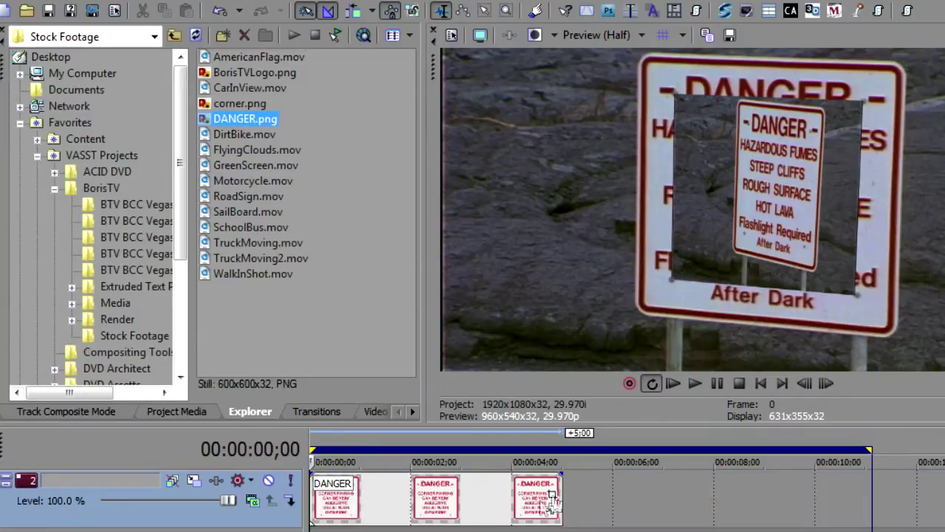
pyautogui.moveTo(559, 503); pyautogui.dragTo(863, 508)
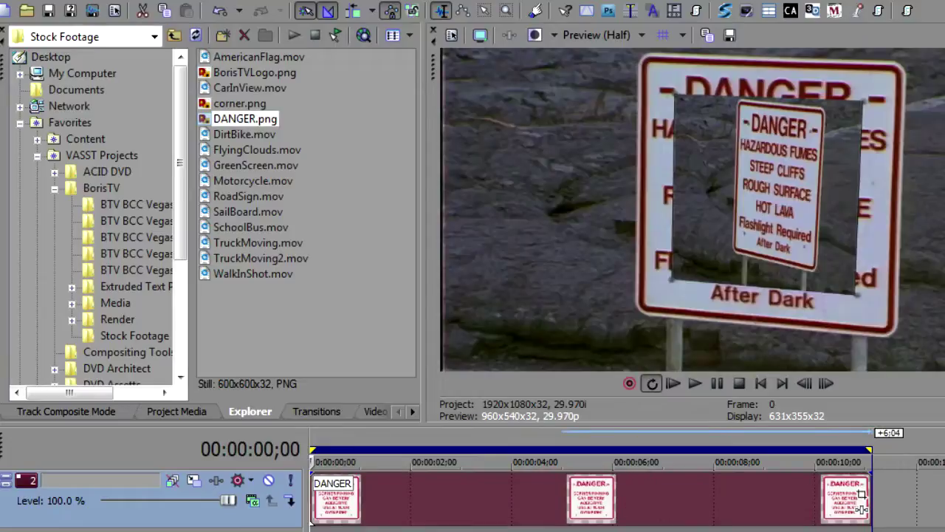
# Set the BCC Corner Pin source to Source B
pyautogui.scroll(2, 862, 508)
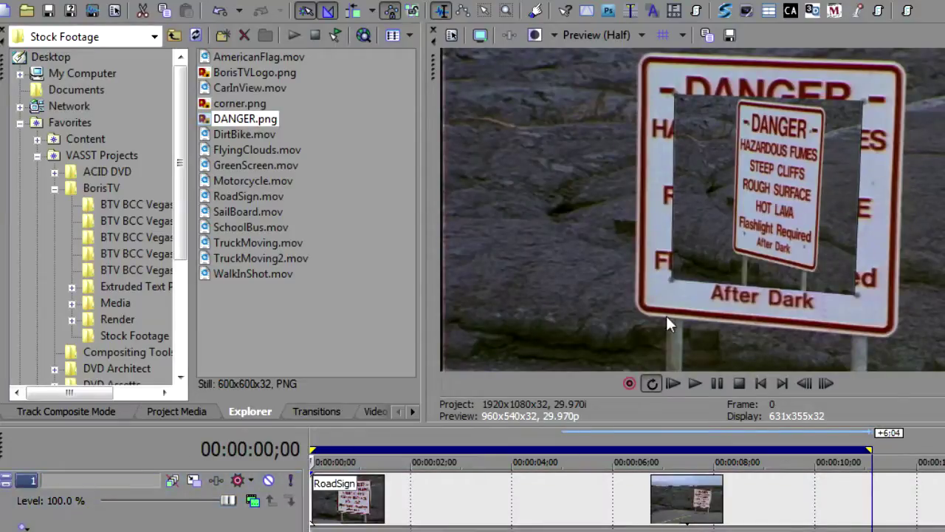
pyautogui.click(86, 415)
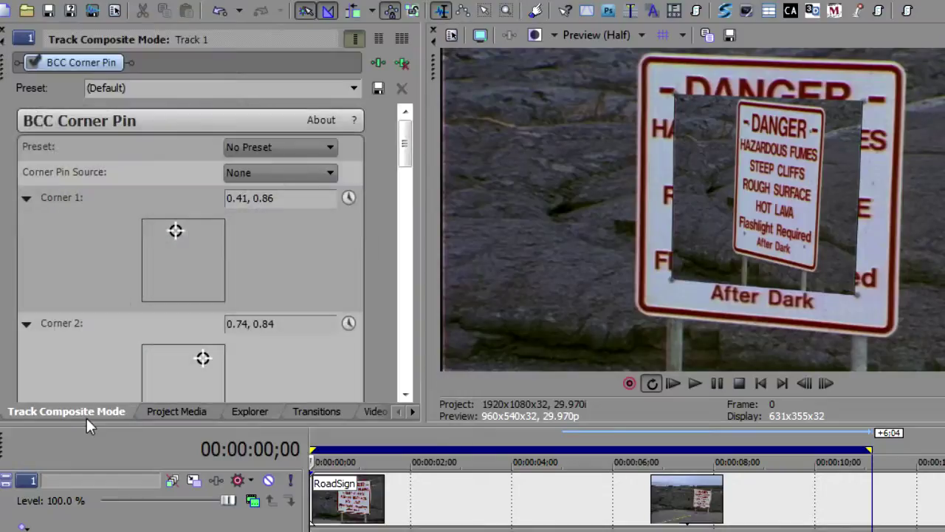
pyautogui.click(293, 173)
pyautogui.click(283, 213)
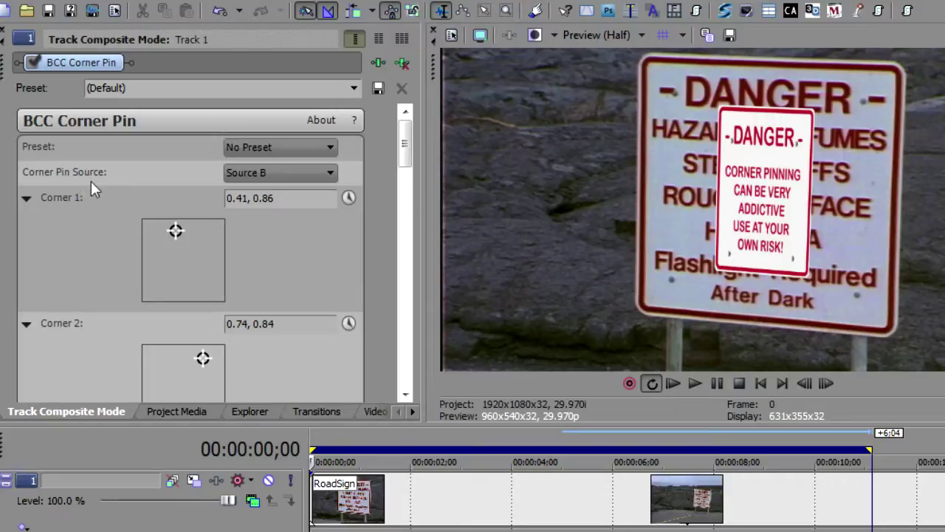
# Collapse the Corner 1–4 parameter groups in BCC Corner Pin
pyautogui.click(26, 198)
pyautogui.click(26, 225)
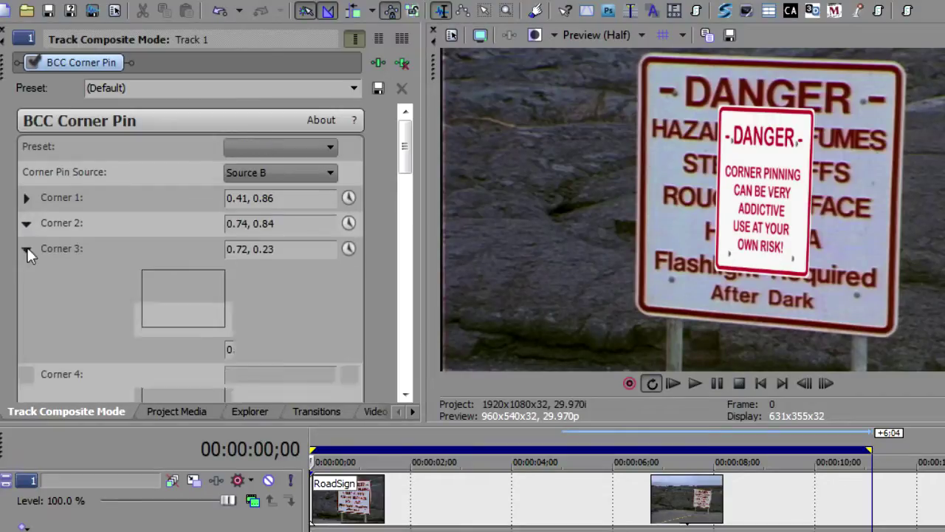
pyautogui.click(26, 250)
pyautogui.click(27, 274)
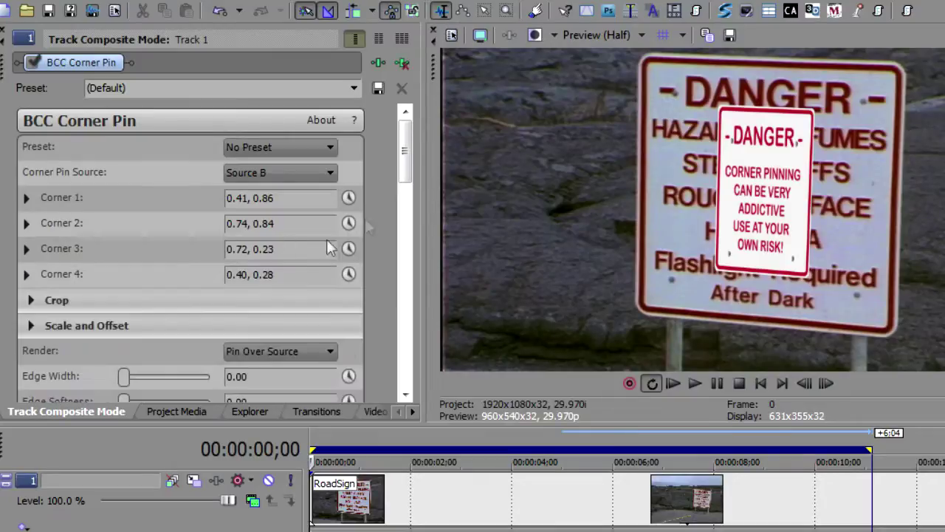
pyautogui.moveTo(406, 166); pyautogui.dragTo(406, 184)
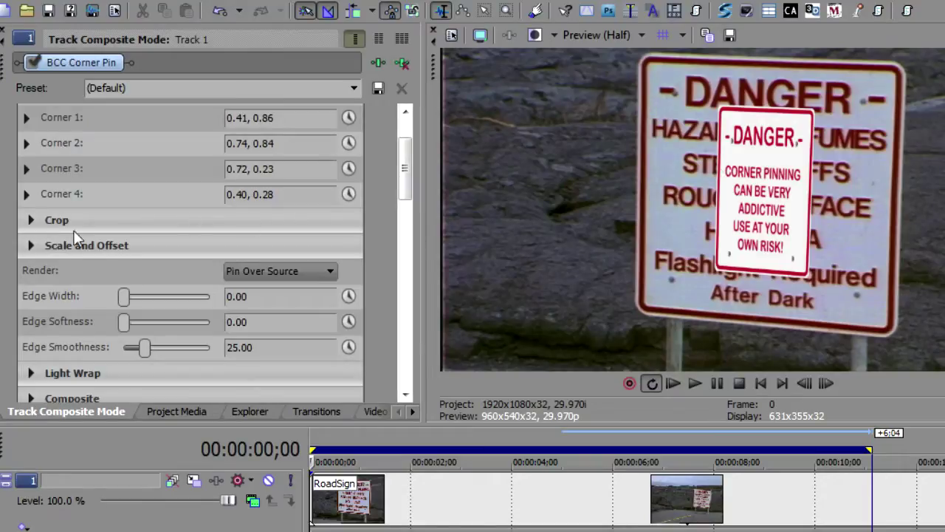
# Crop the DANGER graphic to Left 22.11, Top 3.16, Right 23.26, Bottom 6.21
pyautogui.click(31, 221)
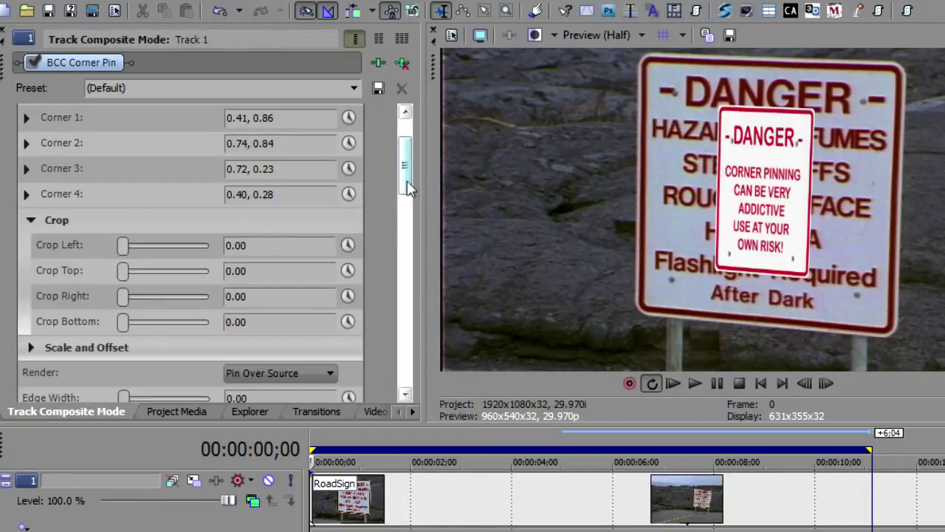
pyautogui.moveTo(407, 180); pyautogui.dragTo(406, 185)
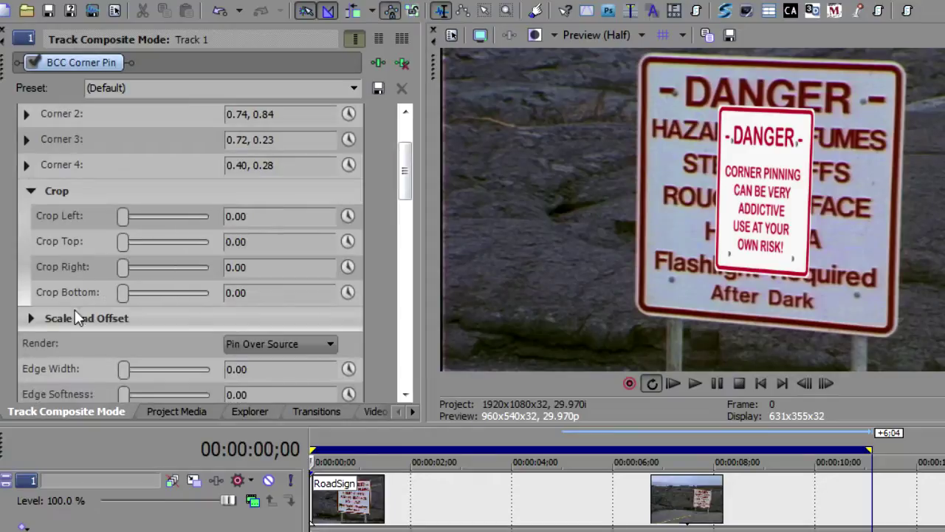
pyautogui.moveTo(127, 216); pyautogui.dragTo(172, 229)
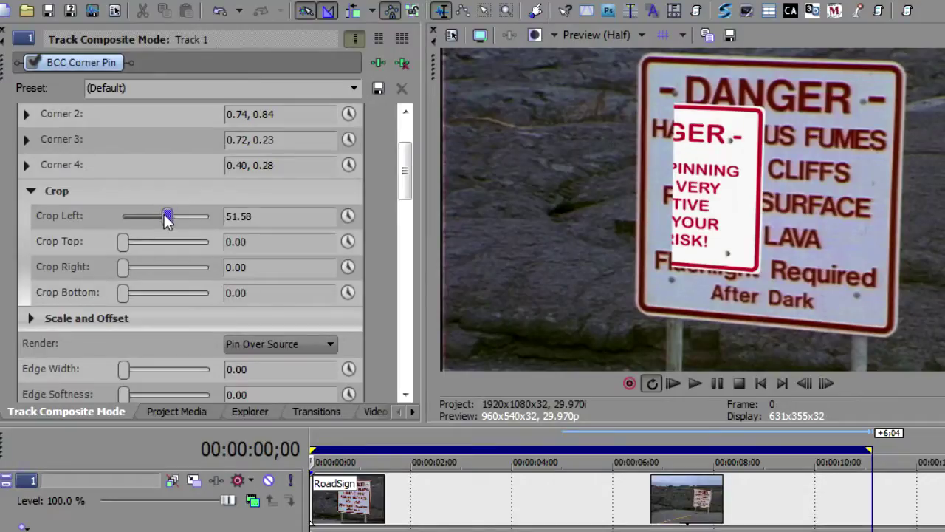
pyautogui.moveTo(168, 220); pyautogui.dragTo(143, 268)
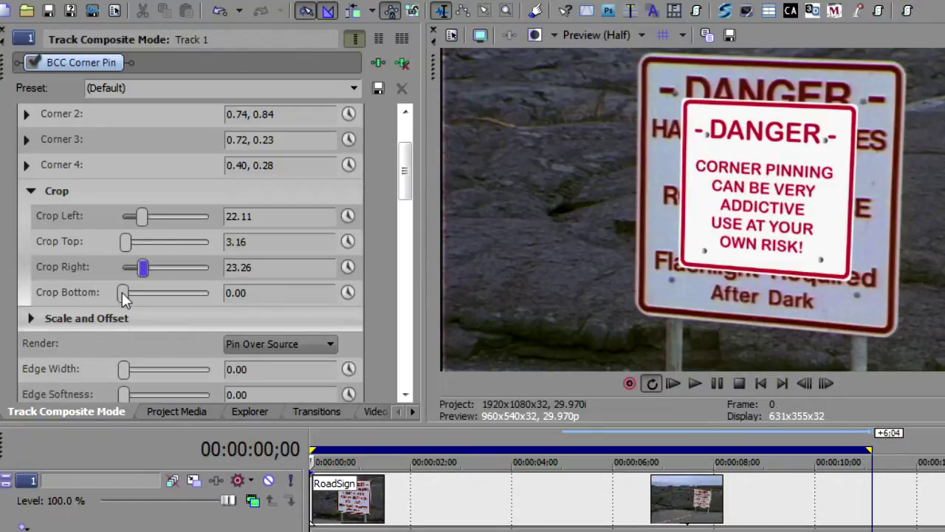
pyautogui.moveTo(122, 291); pyautogui.dragTo(176, 294)
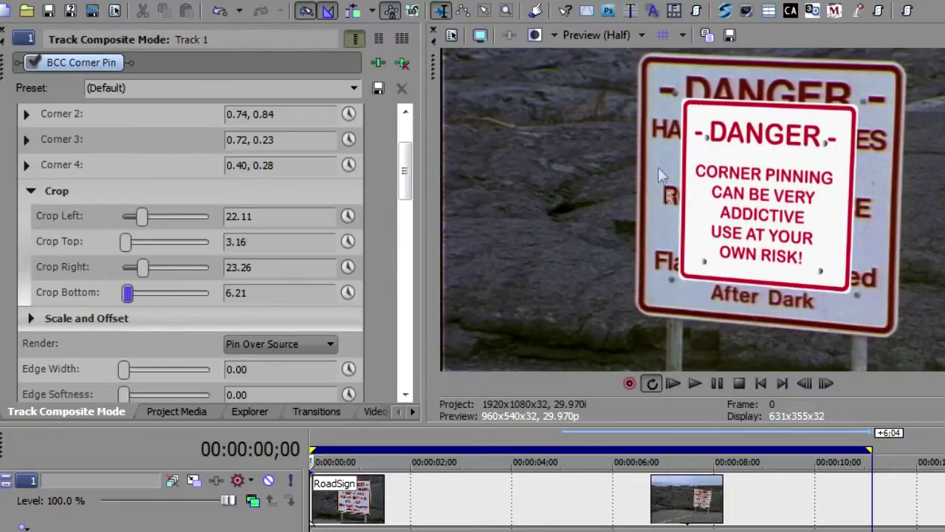
# Enlarge the pinned DANGER sign to Scale X 142.11
pyautogui.moveTo(404, 171); pyautogui.dragTo(403, 195)
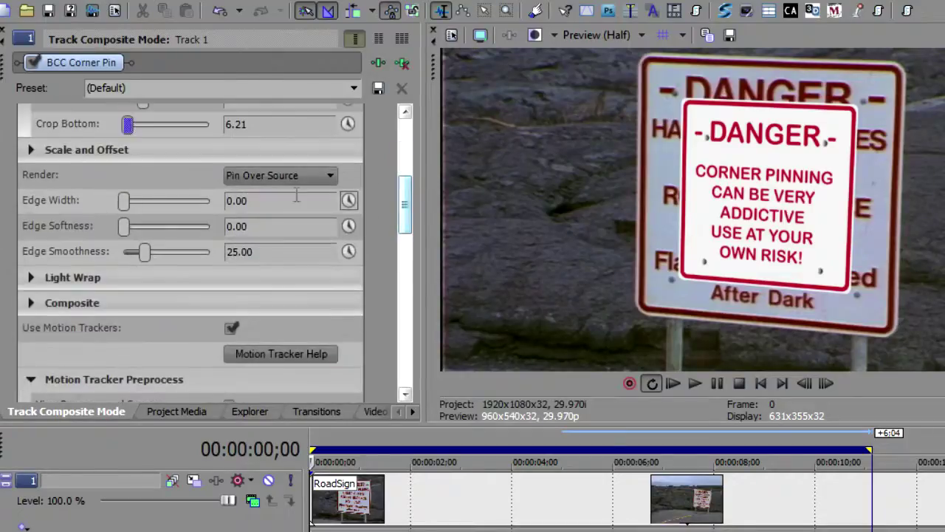
pyautogui.click(31, 149)
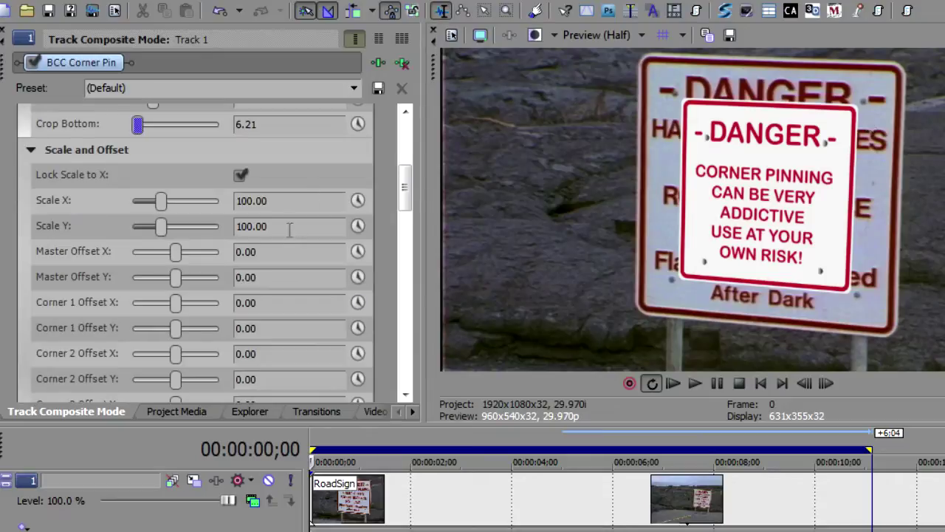
pyautogui.moveTo(161, 202); pyautogui.dragTo(178, 207)
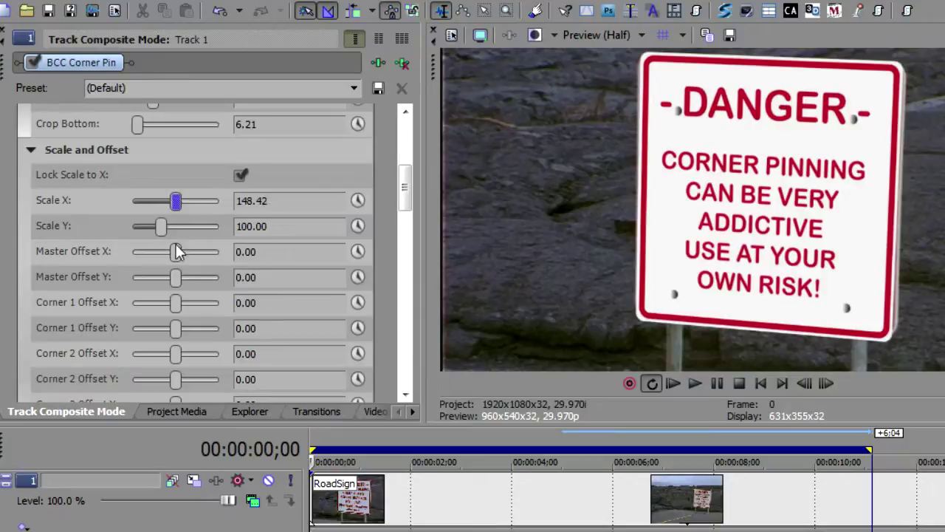
pyautogui.moveTo(176, 251); pyautogui.dragTo(178, 254)
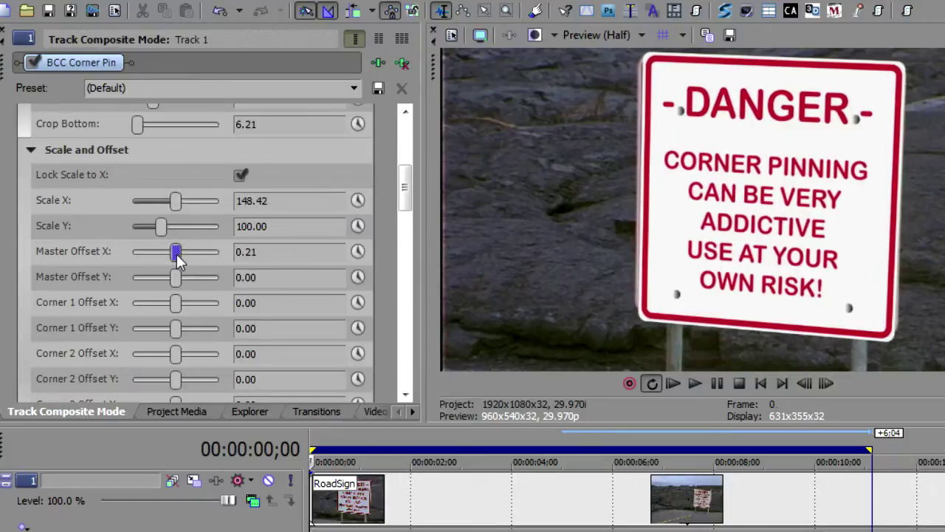
pyautogui.moveTo(176, 203); pyautogui.dragTo(177, 205)
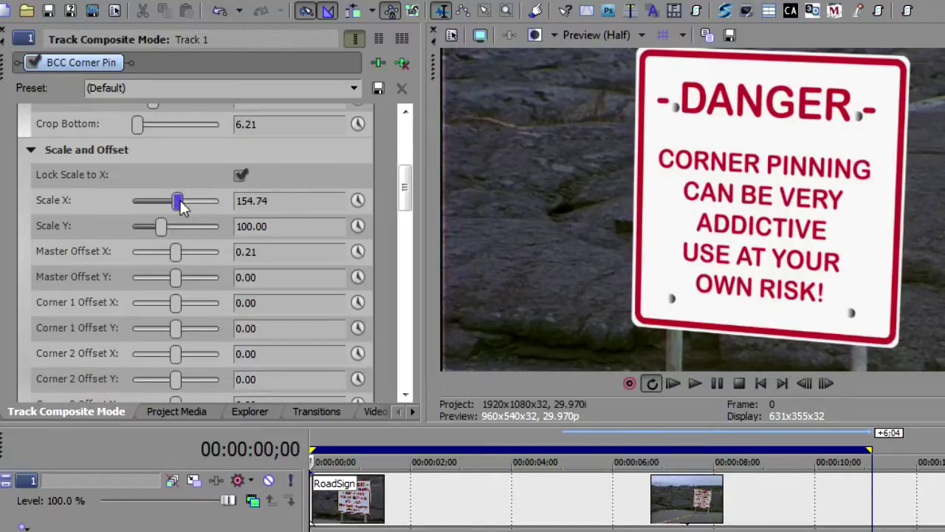
pyautogui.moveTo(178, 200); pyautogui.dragTo(175, 203)
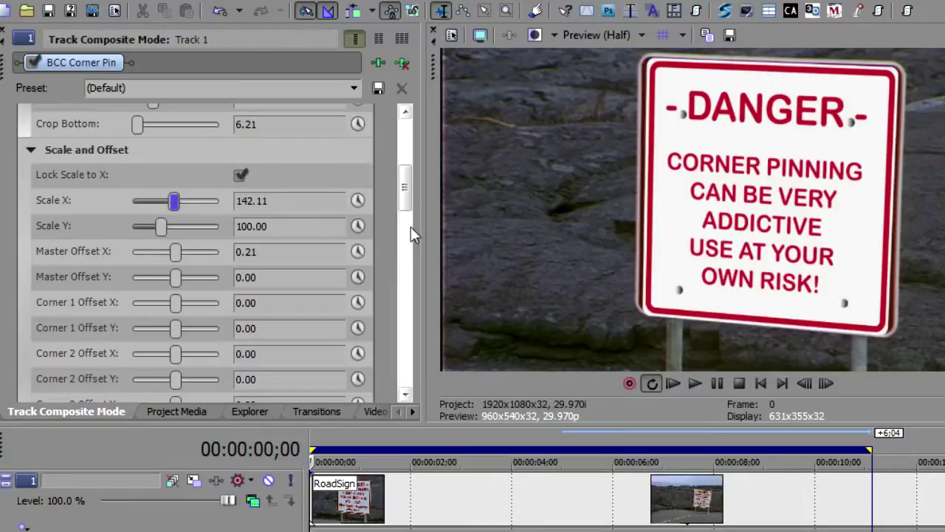
# Tweak corner offsets to Corner 3 Offset X 1.05 and Corner 4 Offset X -0.84
pyautogui.moveTo(407, 191); pyautogui.dragTo(408, 200)
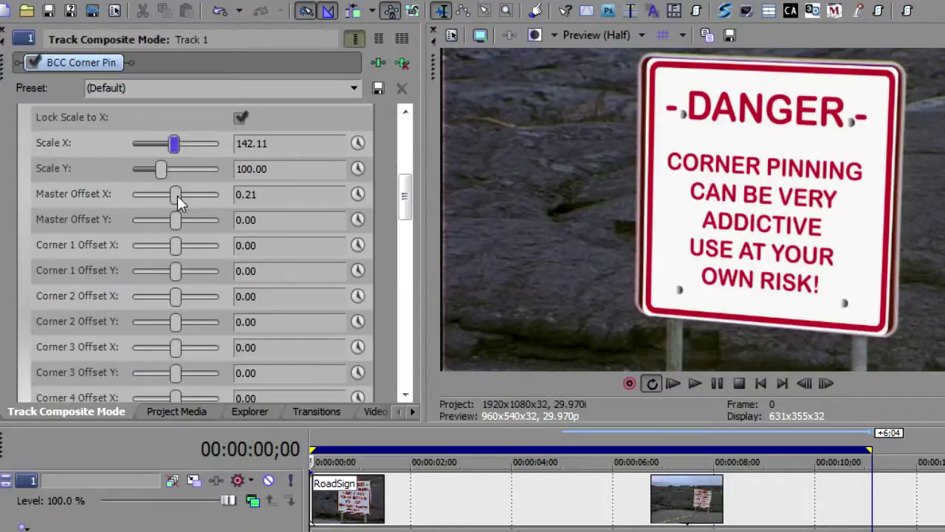
pyautogui.moveTo(177, 197); pyautogui.dragTo(177, 195)
pyautogui.moveTo(175, 246); pyautogui.dragTo(185, 347)
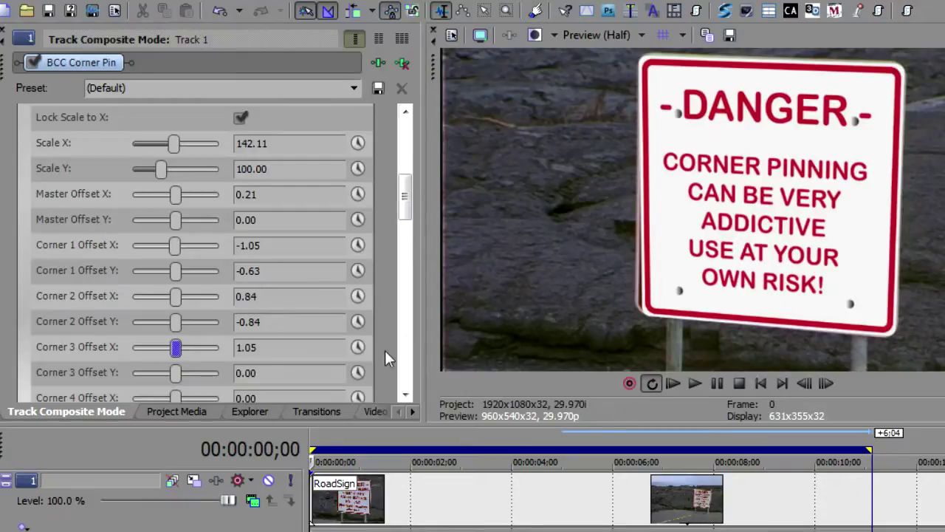
pyautogui.moveTo(405, 207); pyautogui.dragTo(365, 235)
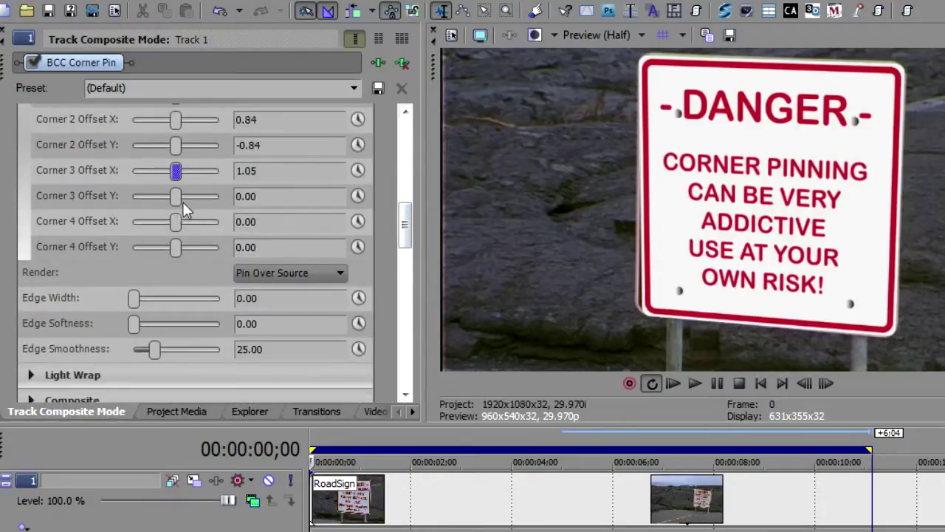
pyautogui.moveTo(176, 222); pyautogui.dragTo(172, 221)
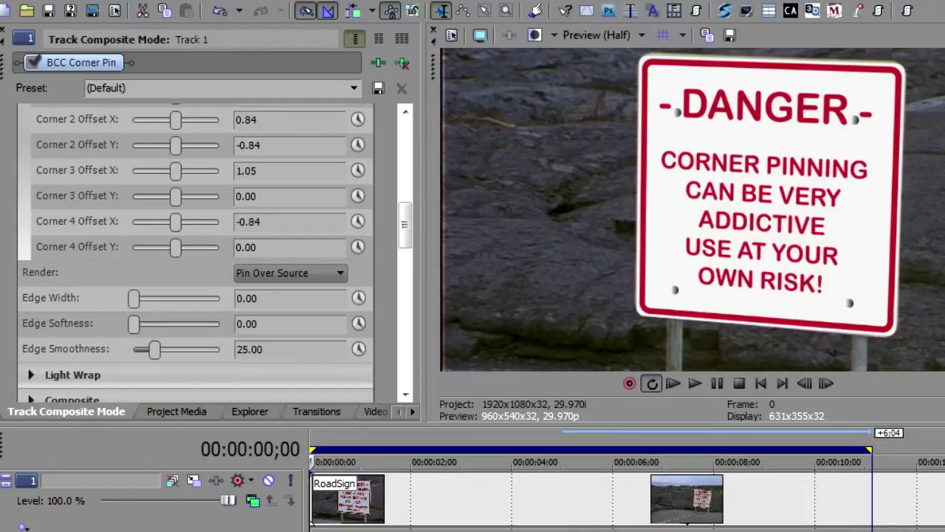
# Play back the tracked composite, return to about 1;18, and minimize track heights
pyautogui.press('space')
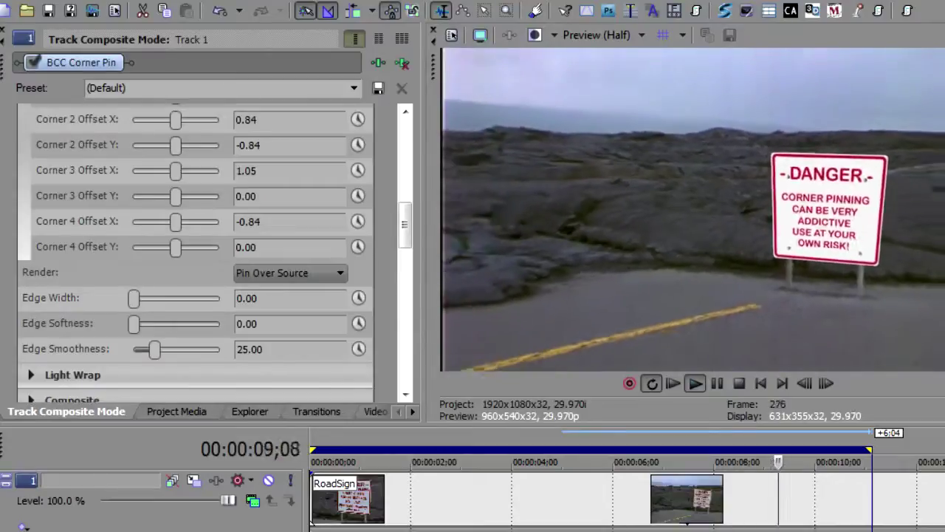
pyautogui.press('Return')
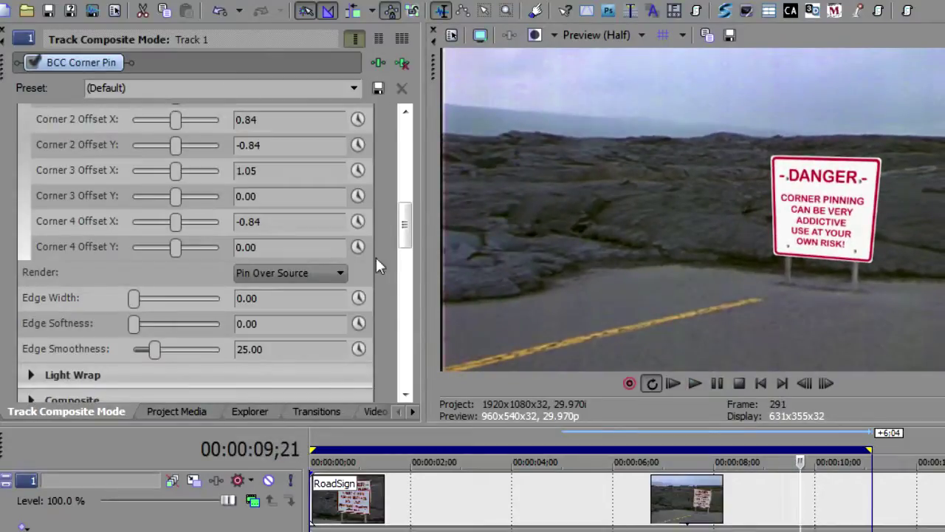
pyautogui.moveTo(405, 225); pyautogui.dragTo(413, 159)
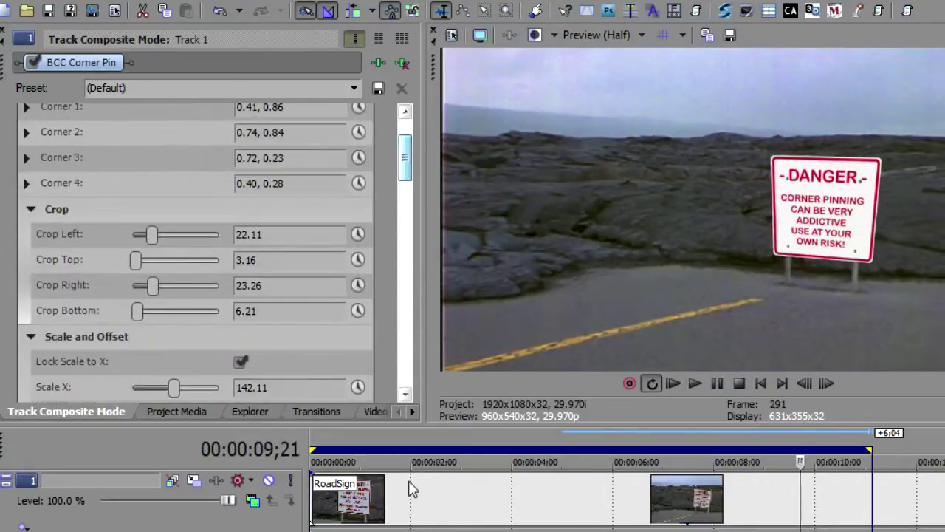
pyautogui.click(391, 491)
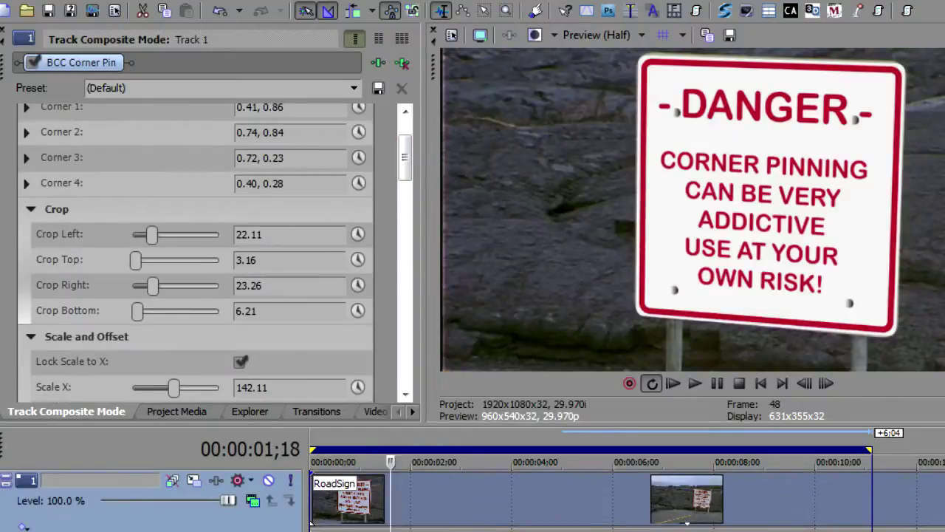
pyautogui.press('`')
# Add a Sony Levels effect to the DANGER event and lower its Output end to 0.825
pyautogui.click(632, 506)
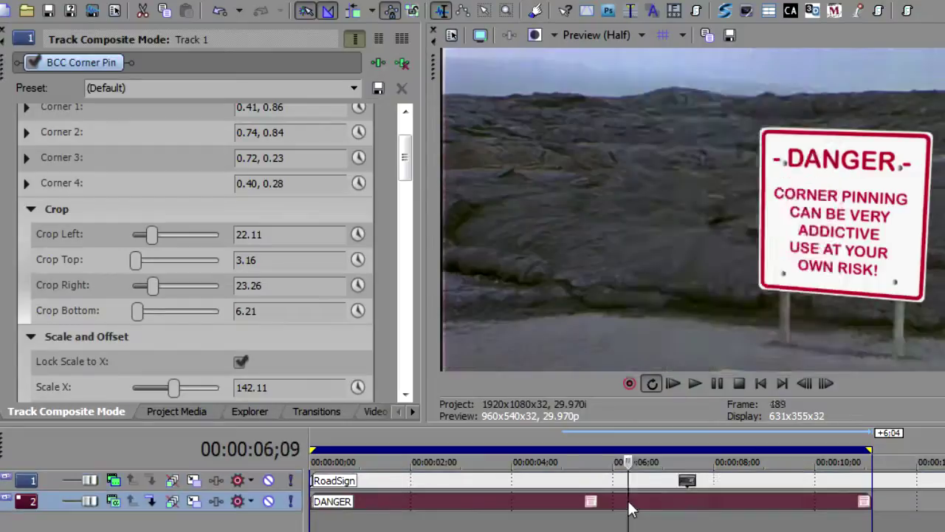
pyautogui.rightClick(630, 508)
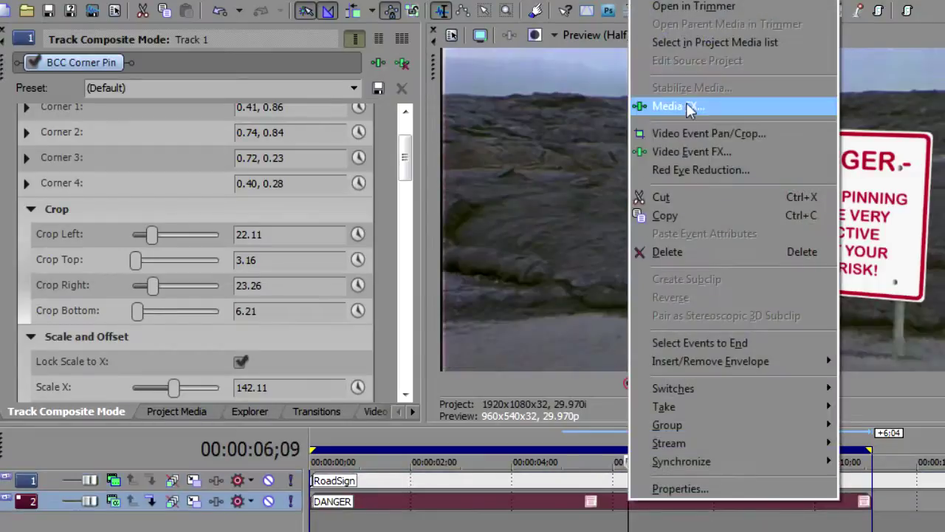
pyautogui.click(721, 151)
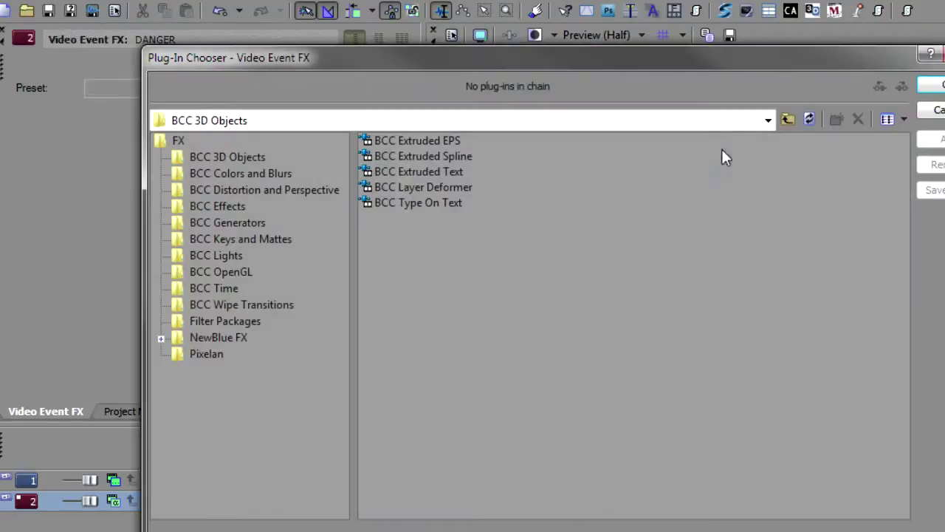
pyautogui.click(178, 141)
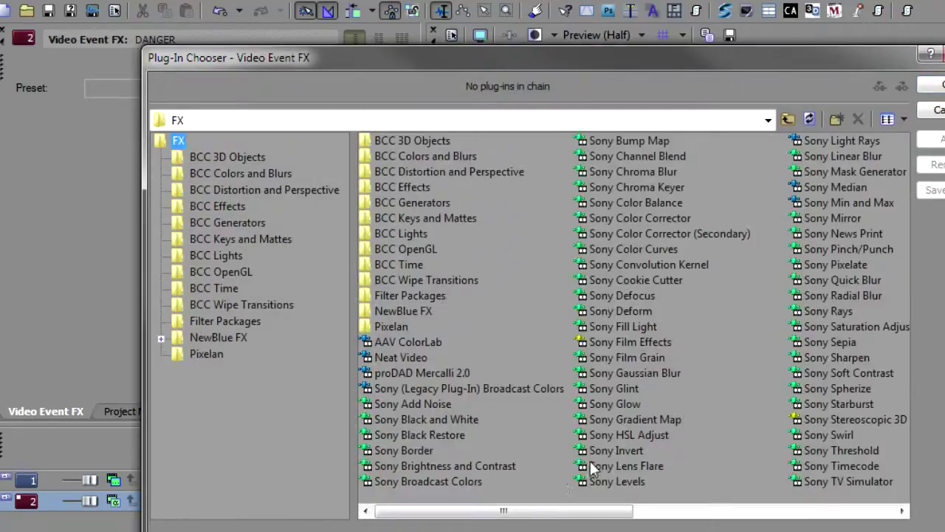
pyautogui.doubleClick(598, 480)
pyautogui.click(939, 87)
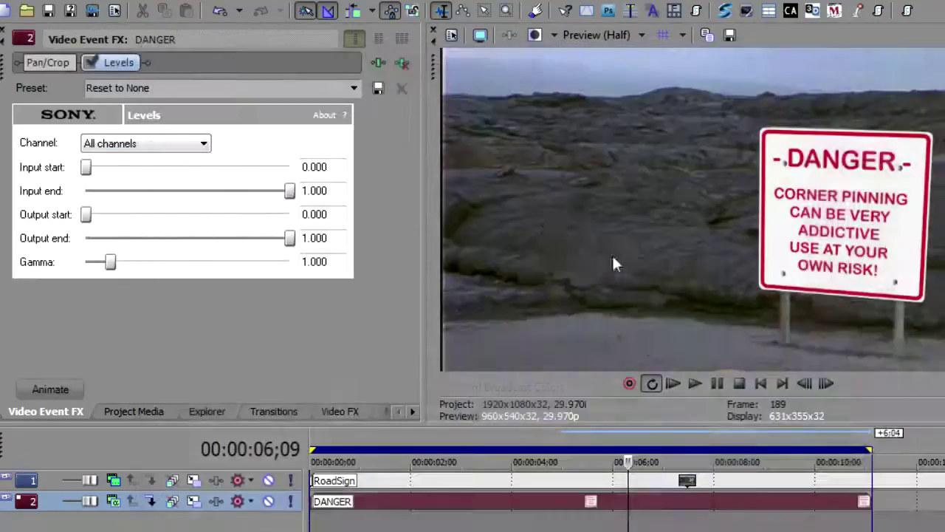
pyautogui.moveTo(293, 239); pyautogui.dragTo(255, 239)
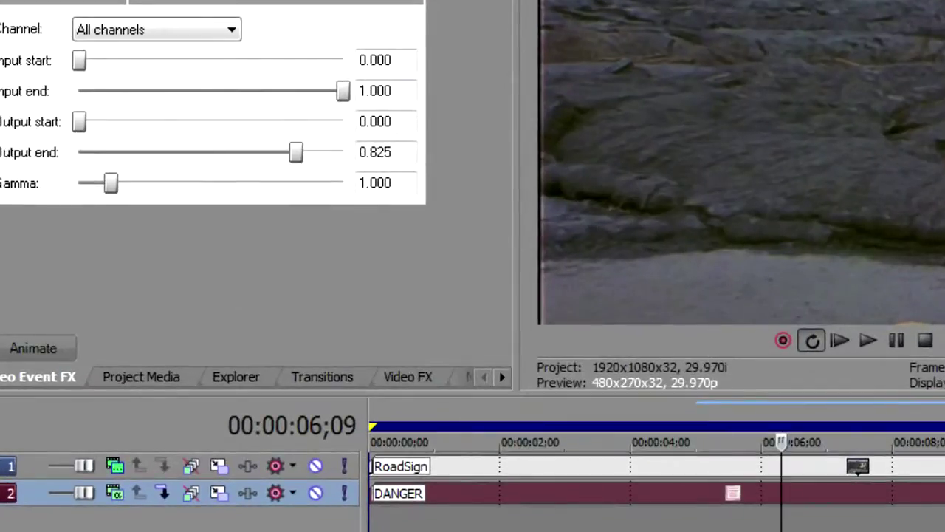
# Open track 1's Custom compositing Corner Pin settings, collapse Motion Tracker and expand Light Wrap
pyautogui.click(115, 467)
pyautogui.click(194, 133)
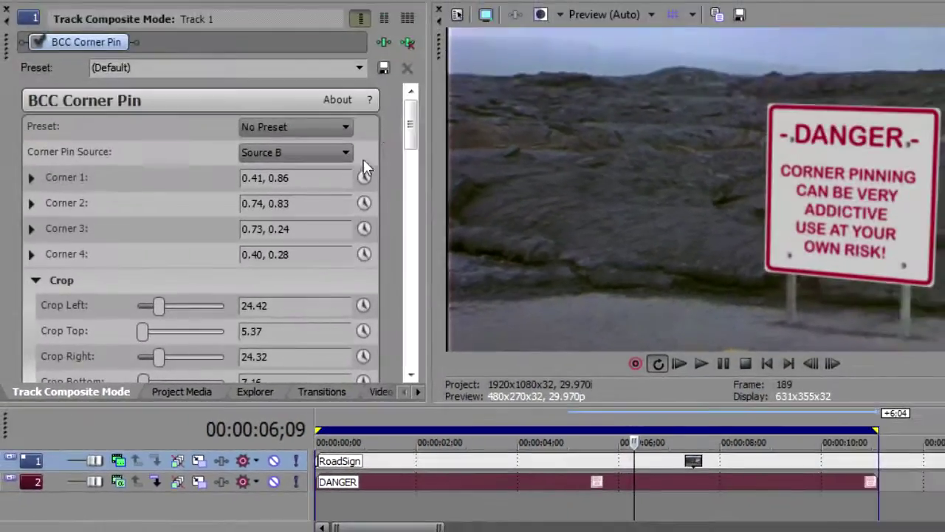
pyautogui.moveTo(409, 119); pyautogui.dragTo(406, 265)
pyautogui.click(34, 178)
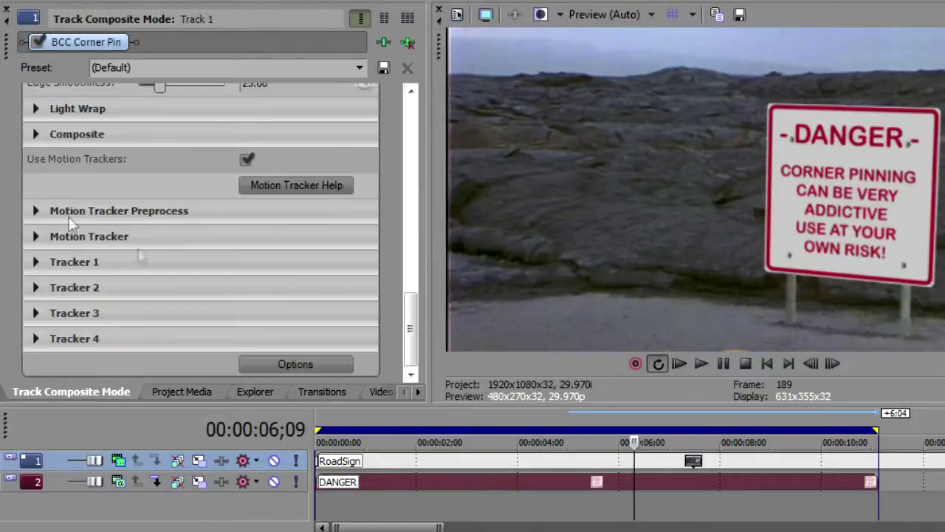
pyautogui.click(35, 107)
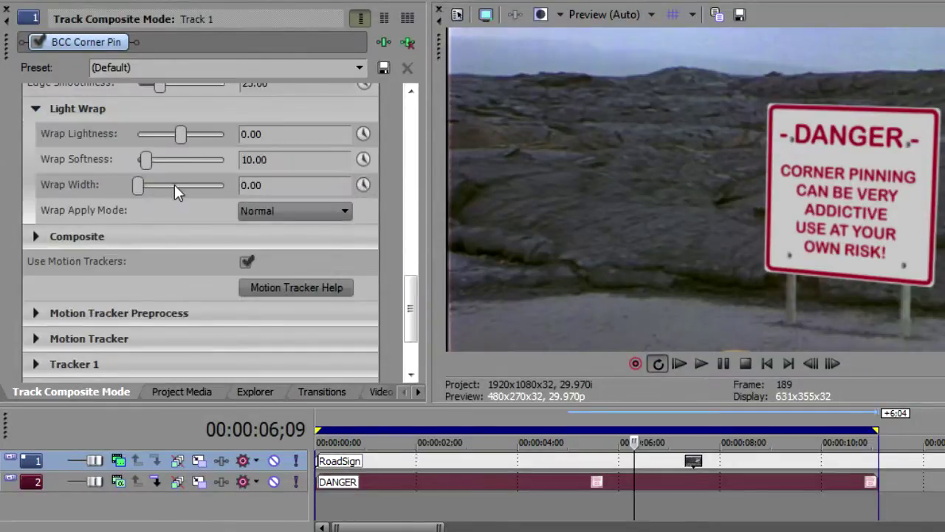
pyautogui.click(398, 460)
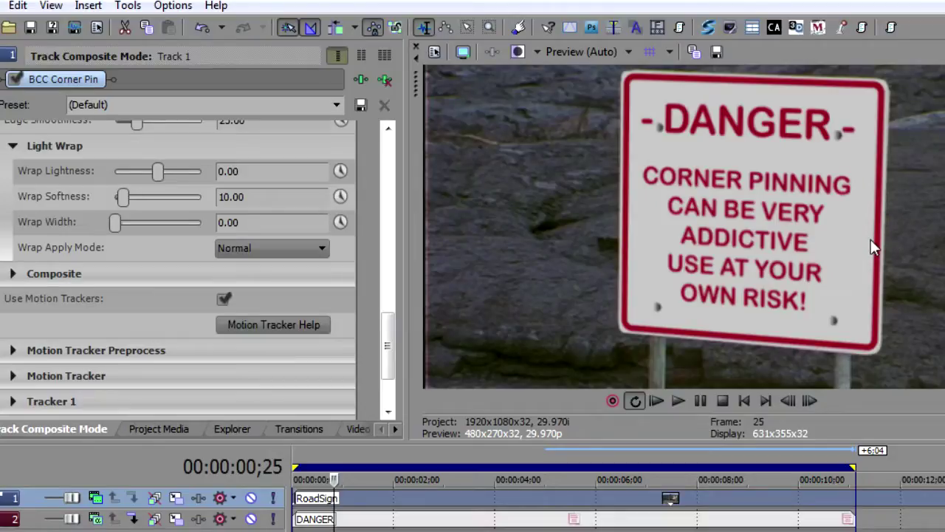
# Raise the Corner Pin Light Wrap Softness to 30.53 to soften the DANGER sign's edges
pyautogui.click(124, 197)
pyautogui.moveTo(124, 199); pyautogui.dragTo(118, 224)
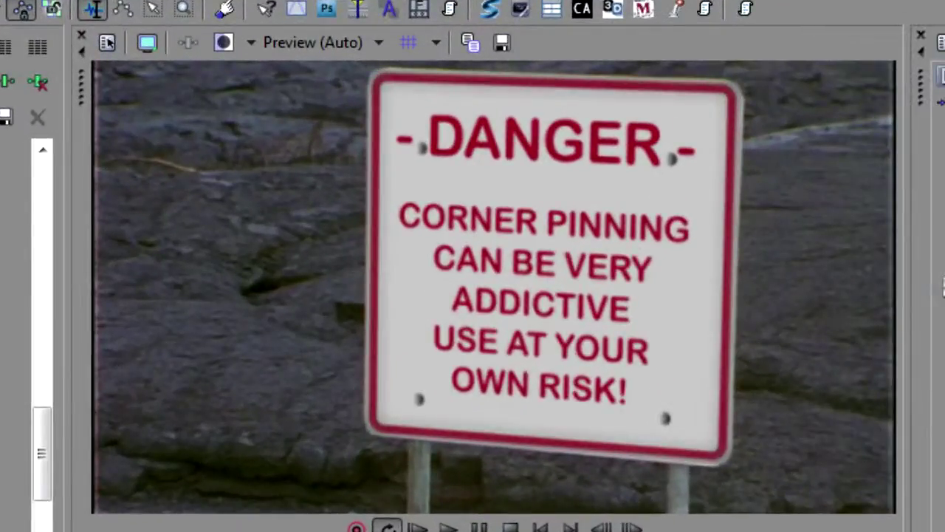